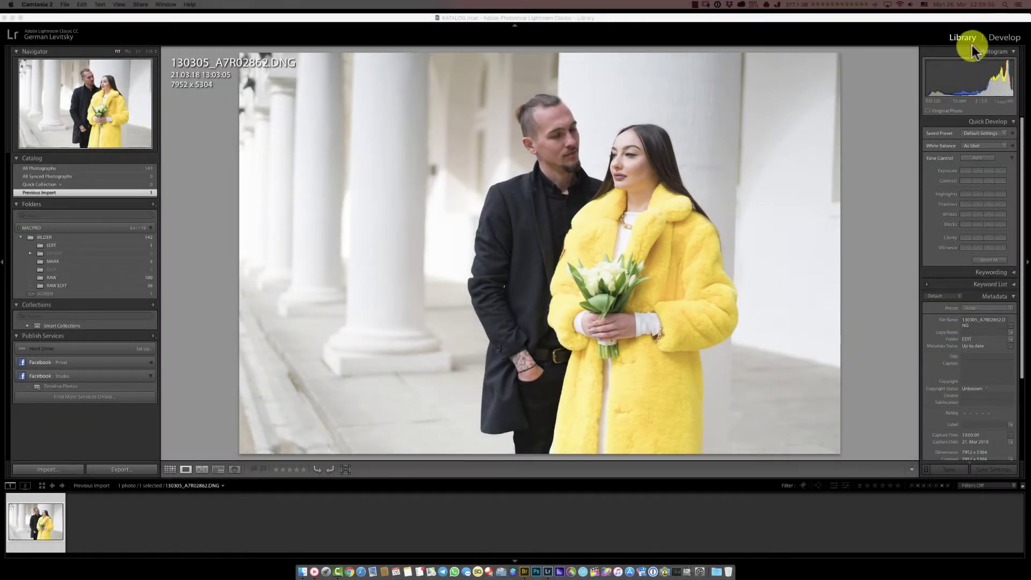
# Switch the photo 130305_A7R02862.DNG from Library into the Develop module.
pyautogui.click(990, 37)
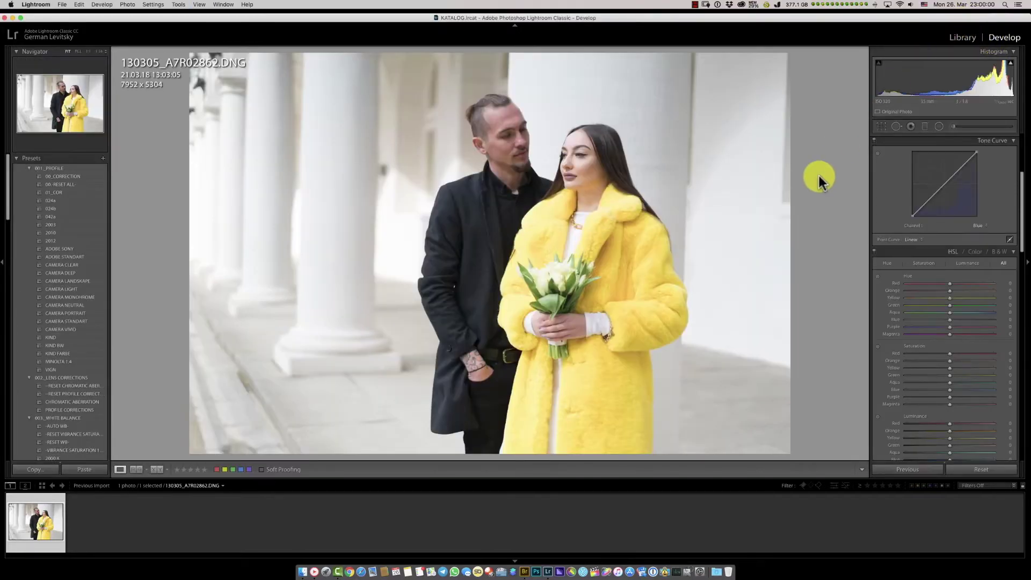
# Straighten and crop the portrait, shifting the frame up and right.
pyautogui.click(882, 126)
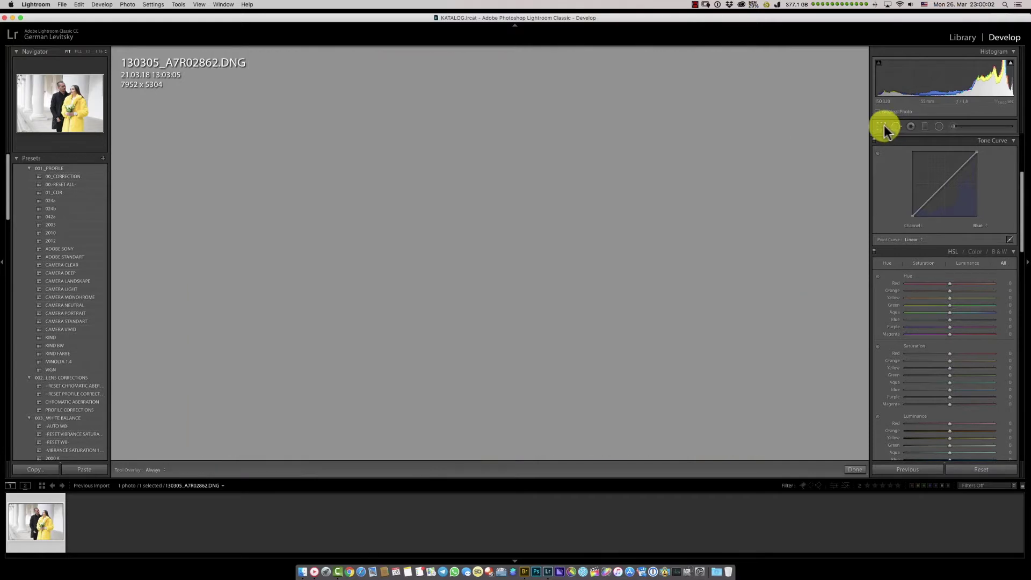
pyautogui.moveTo(829, 227); pyautogui.dragTo(824, 216)
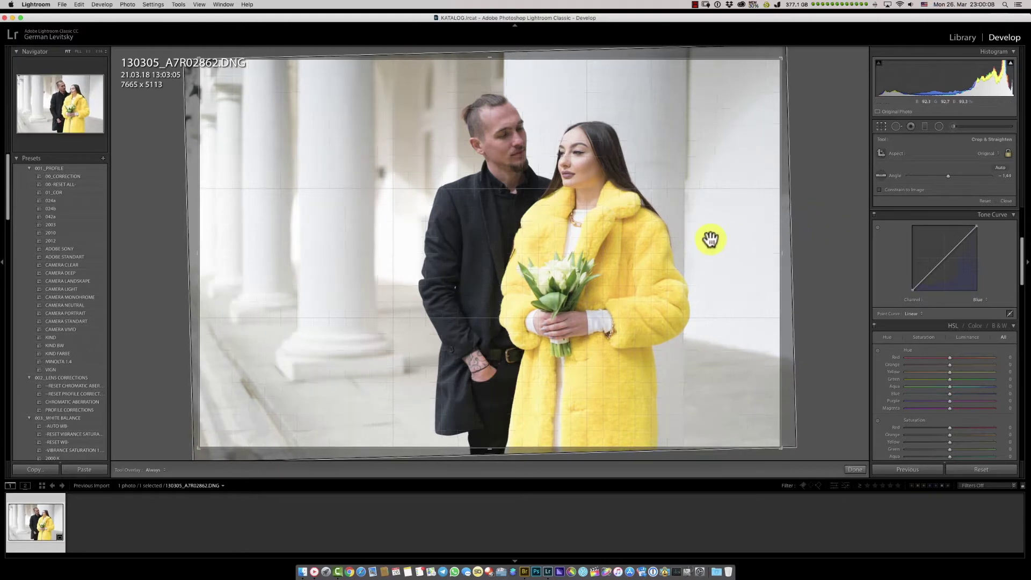
pyautogui.moveTo(713, 239); pyautogui.dragTo(731, 241)
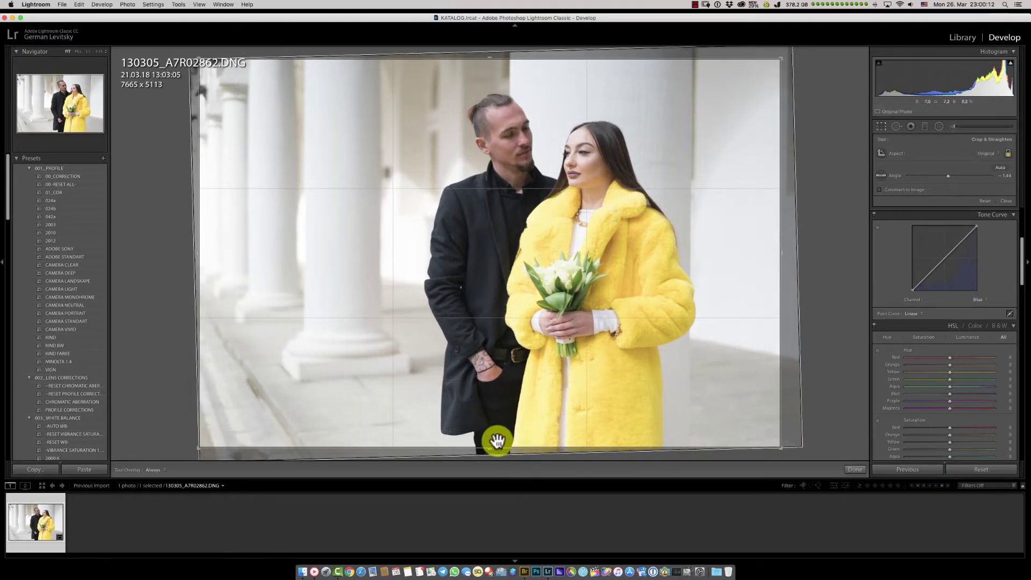
pyautogui.moveTo(497, 441); pyautogui.dragTo(546, 399)
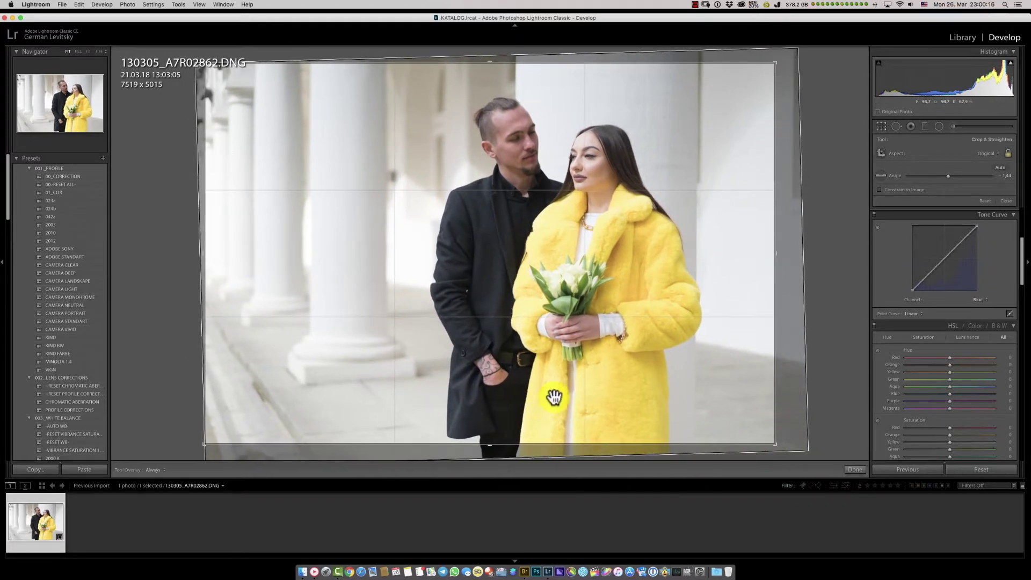
pyautogui.press('Return')
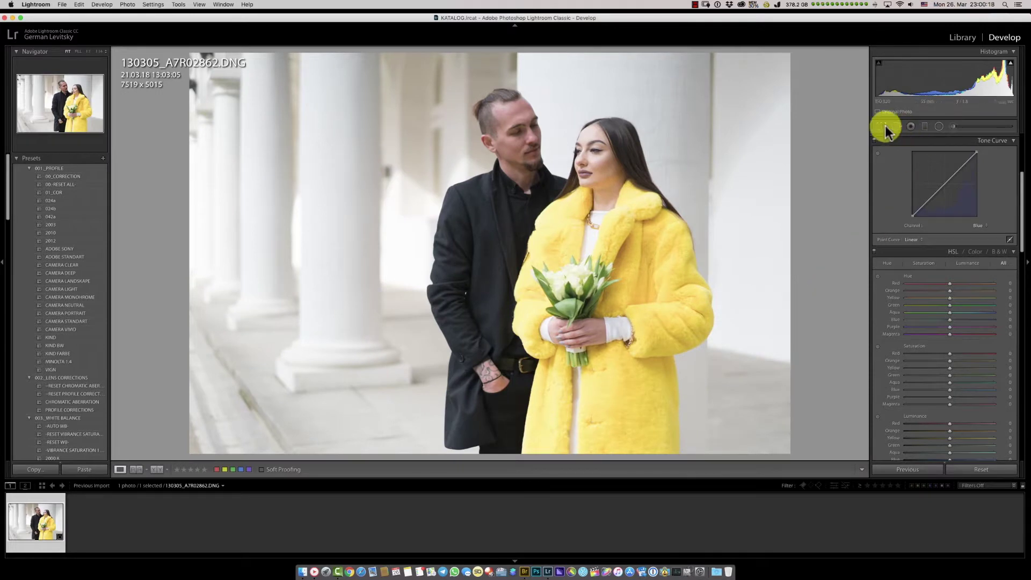
# Refine the rotation to -2.00°, raise Shadows to +23, lift Whites and deepen Blacks.
pyautogui.click(882, 127)
pyautogui.moveTo(849, 166); pyautogui.dragTo(832, 204)
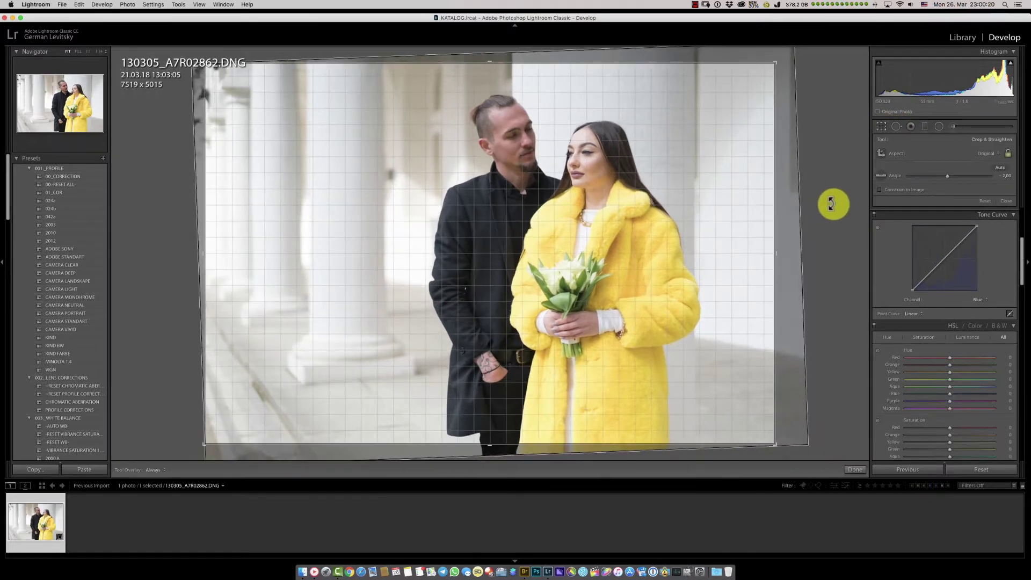
pyautogui.press('Return')
pyautogui.moveTo(947, 230); pyautogui.dragTo(960, 229)
pyautogui.moveTo(947, 245); pyautogui.dragTo(950, 237)
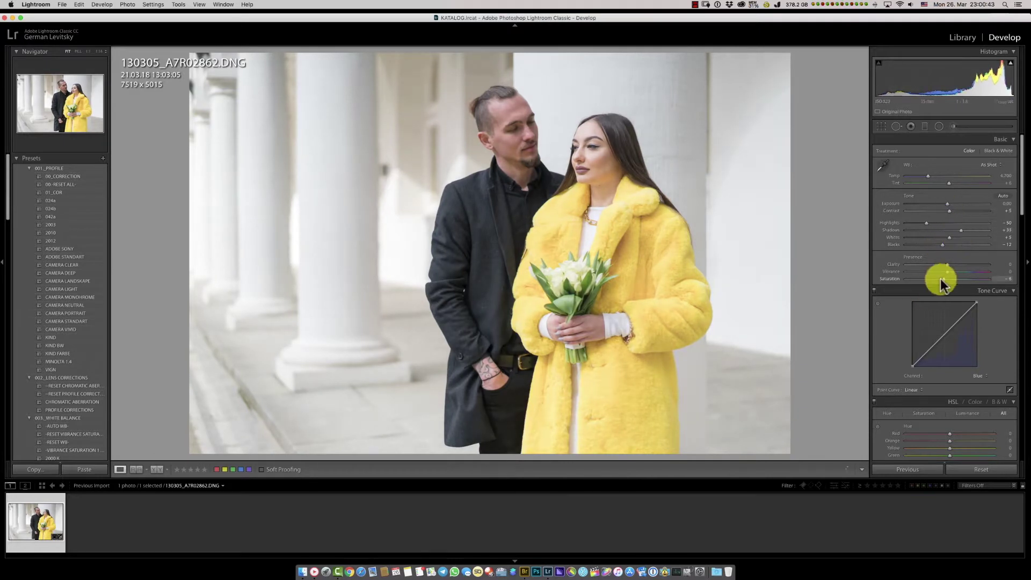
# Adjust the HSL Hue and Luminance sliders for reds, greens, aquas, oranges and yellows.
pyautogui.scroll(-3, 942, 279)
pyautogui.moveTo(950, 362); pyautogui.dragTo(951, 369)
pyautogui.moveTo(950, 377); pyautogui.dragTo(951, 336)
pyautogui.scroll(-1, 948, 359)
pyautogui.scroll(-3, 949, 334)
pyautogui.scroll(3, 947, 215)
pyautogui.scroll(-5, 934, 268)
pyautogui.moveTo(949, 343); pyautogui.dragTo(952, 344)
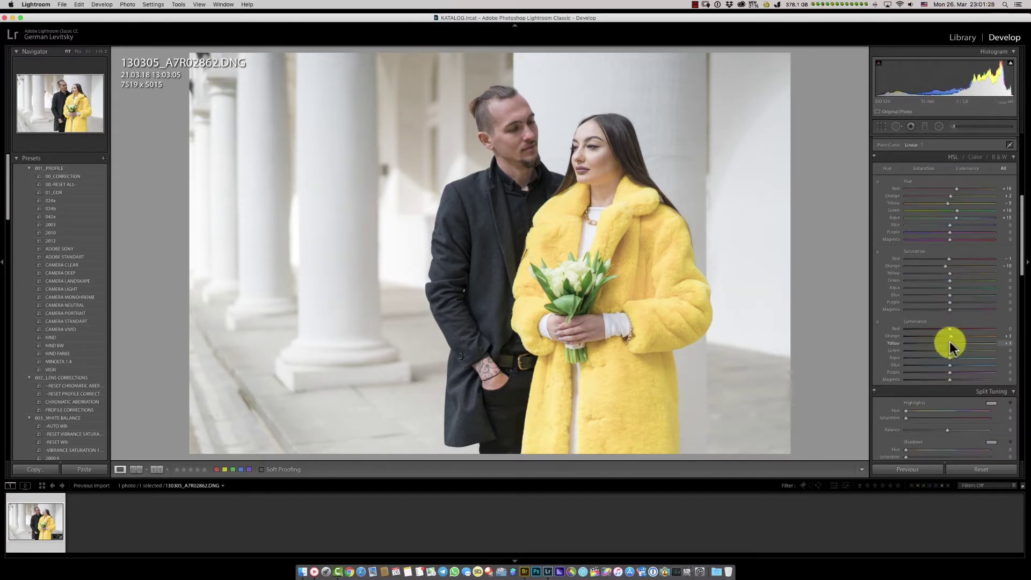
# Add an inverted Radial Filter with raised Exposure around the man's head.
pyautogui.click(939, 127)
pyautogui.moveTo(513, 149); pyautogui.dragTo(564, 222)
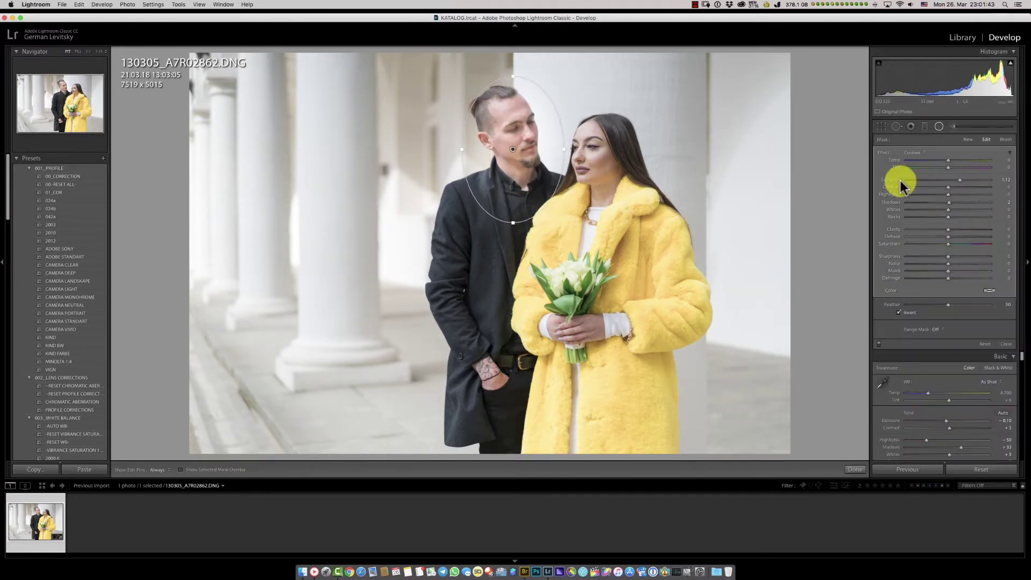
pyautogui.hotkey('shift', 'm')
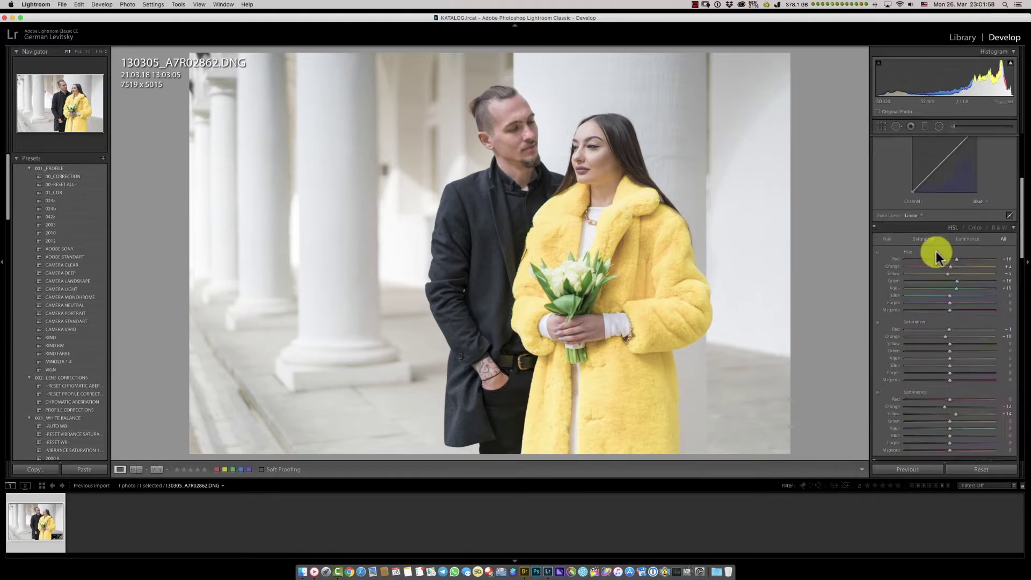
pyautogui.scroll(-5, 937, 248)
pyautogui.scroll(-10, 939, 437)
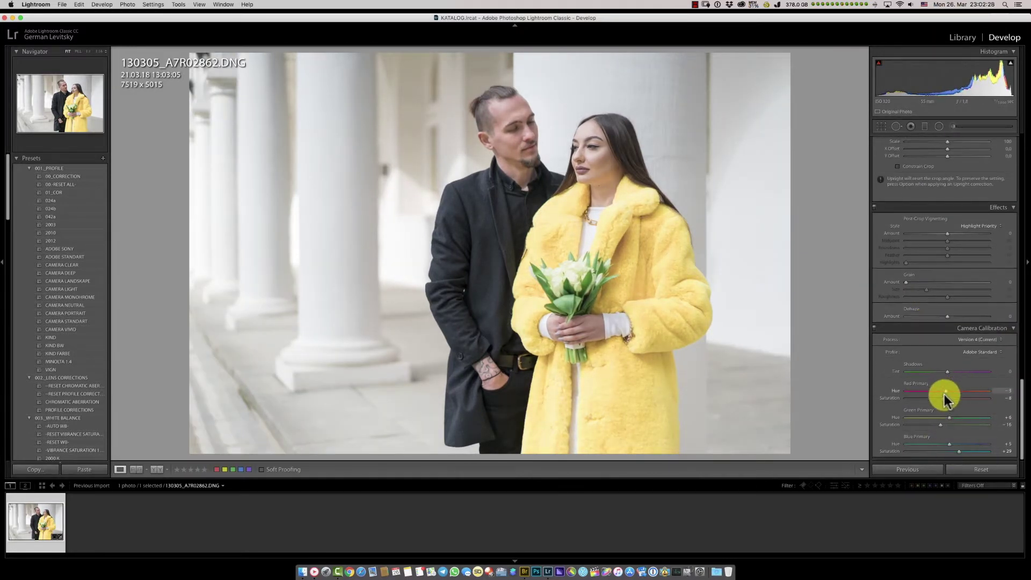
pyautogui.scroll(8, 952, 331)
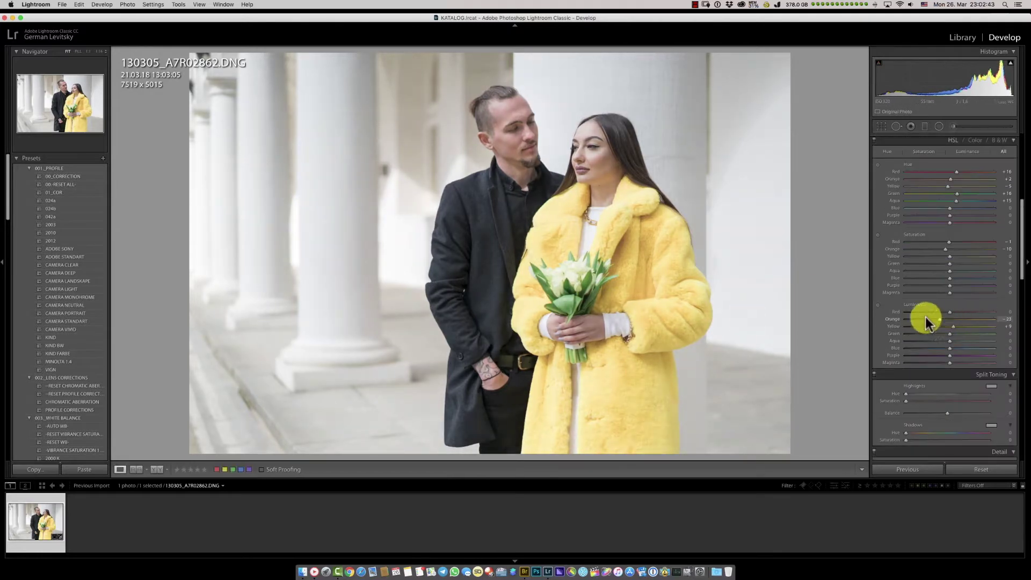
pyautogui.scroll(5, 934, 301)
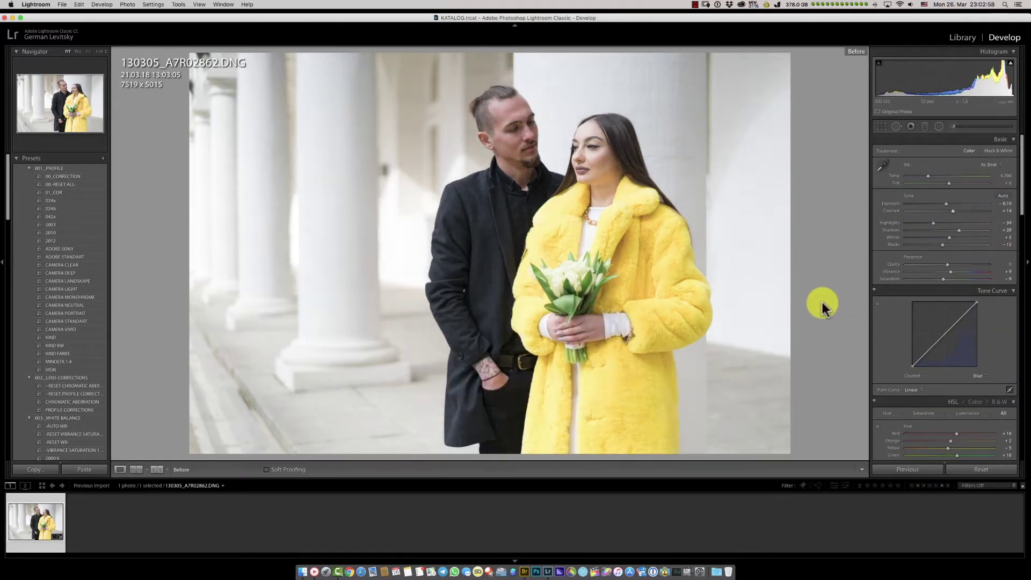
# Edit the photo in Photoshop and duplicate the background as Layer 1.
pyautogui.rightClick(578, 270)
pyautogui.click(692, 337)
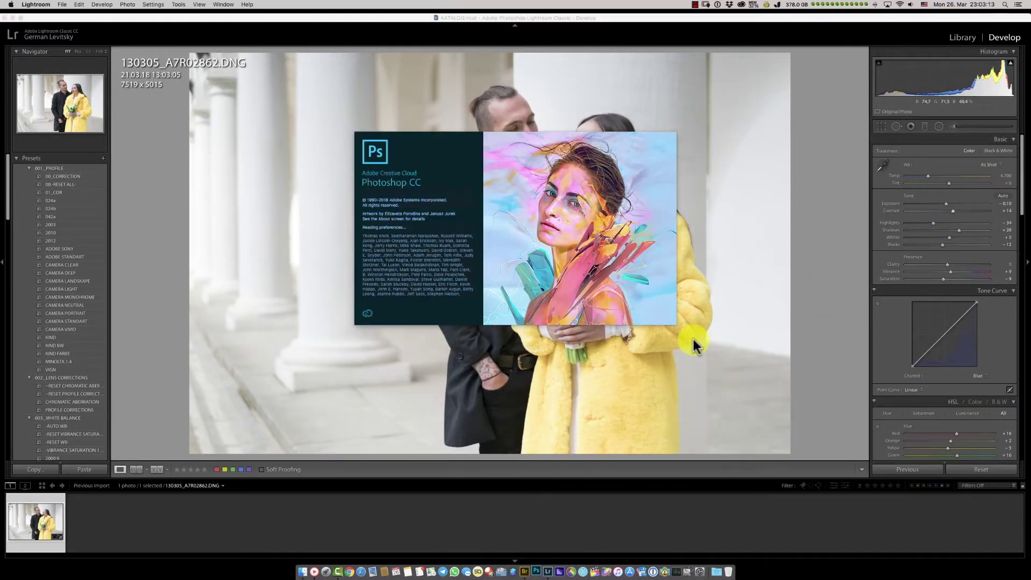
pyautogui.hotkey('ctrl', 'j')
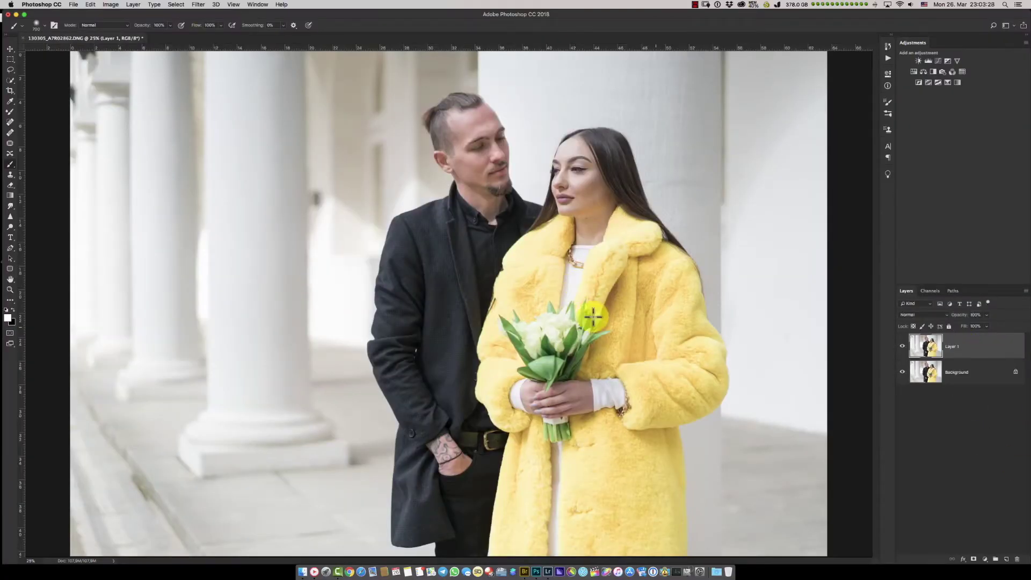
# Zoom and pan to bring the man's face into view.
pyautogui.scroll(5, 577, 242)
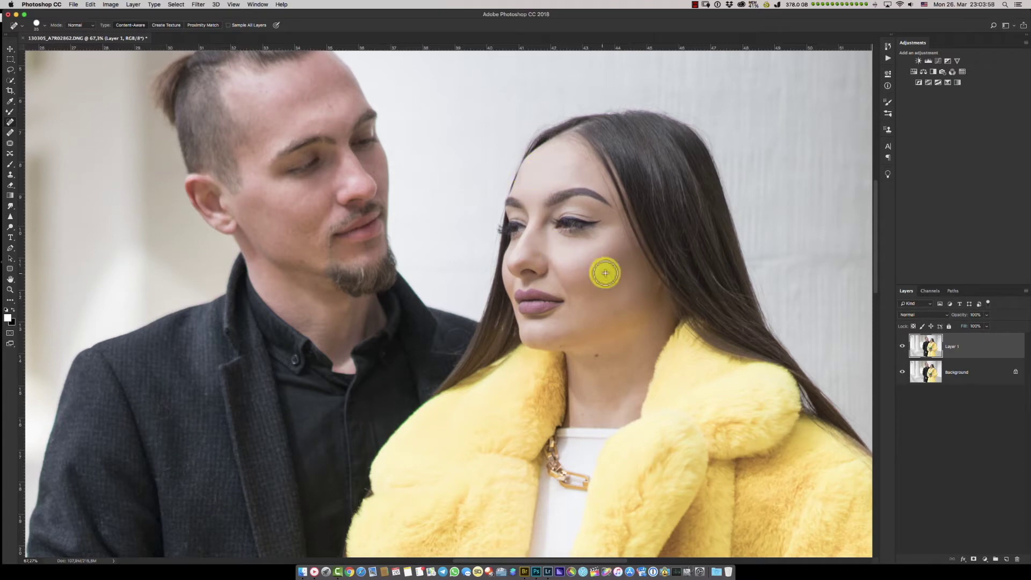
pyautogui.moveTo(577, 277); pyautogui.dragTo(763, 345)
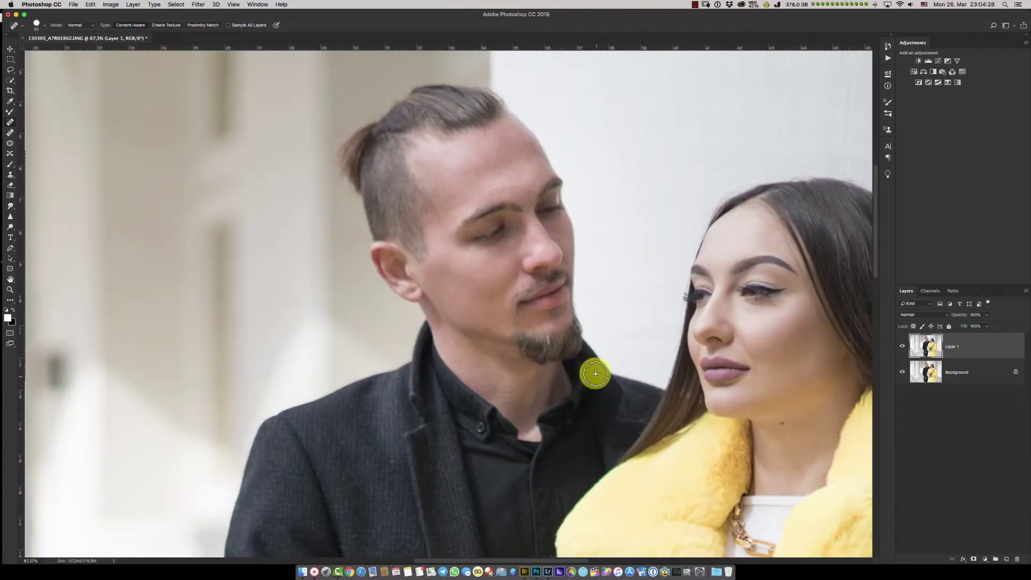
pyautogui.scroll(-5, 597, 269)
pyautogui.scroll(2, 595, 301)
pyautogui.scroll(-2, 604, 346)
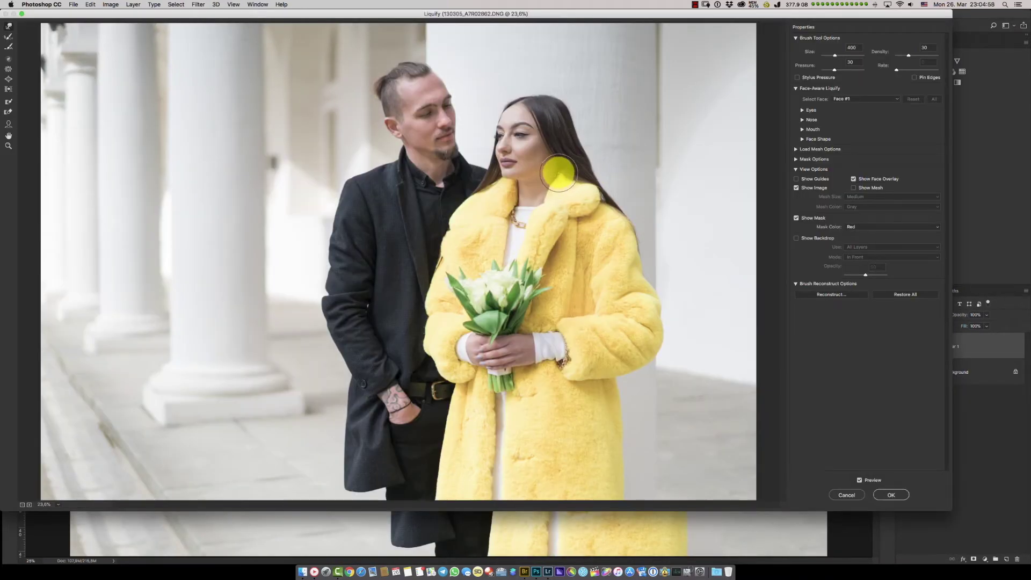
# Shrink the Forward Warp brush to 1000 and apply the Liquify reshaping.
pyautogui.press('[')
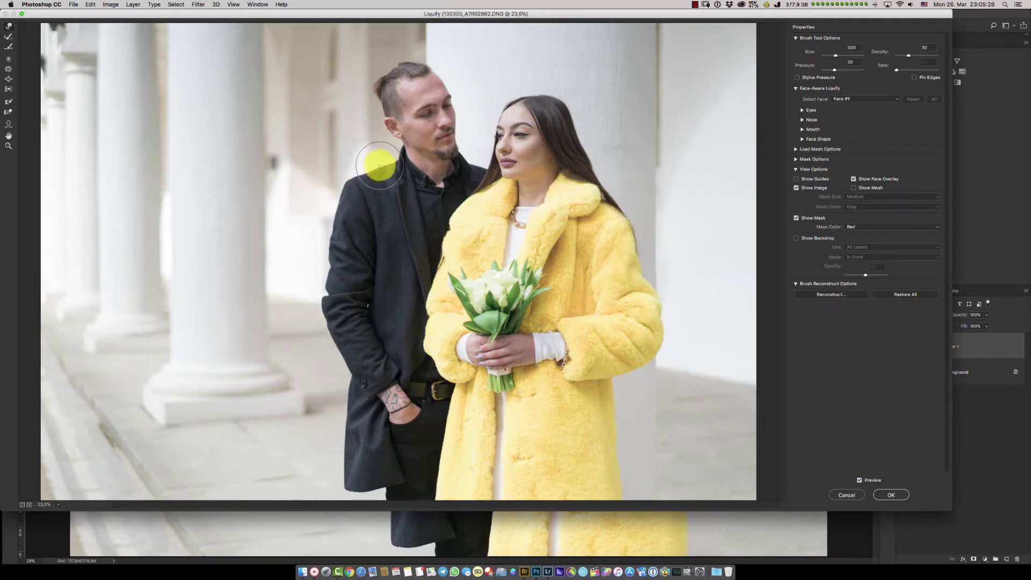
pyautogui.press('Return')
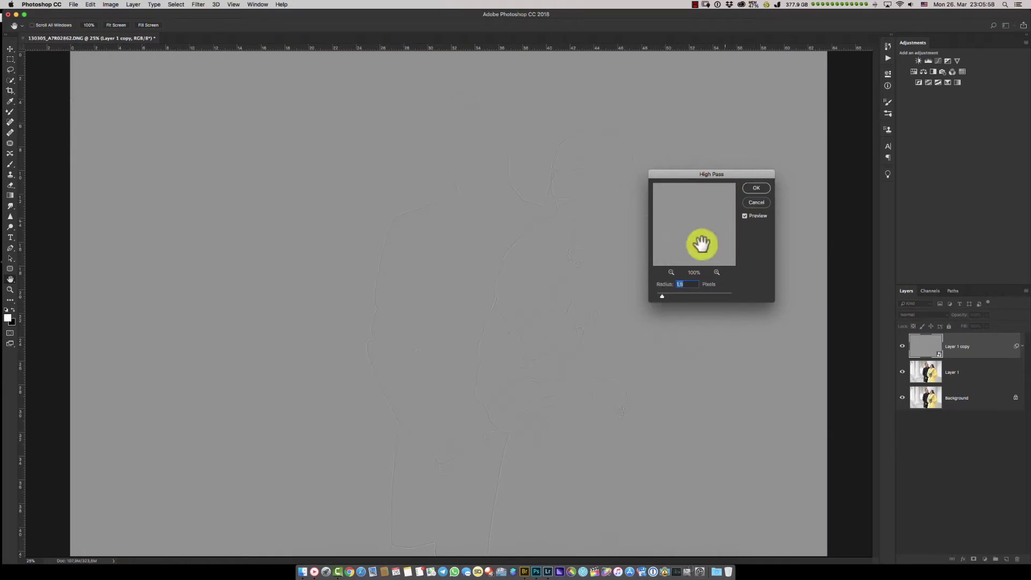
# Lower the High Pass radius and smooth skin on the woman's face and man's cheek and forehead.
pyautogui.click(671, 272)
pyautogui.moveTo(678, 293); pyautogui.dragTo(672, 293)
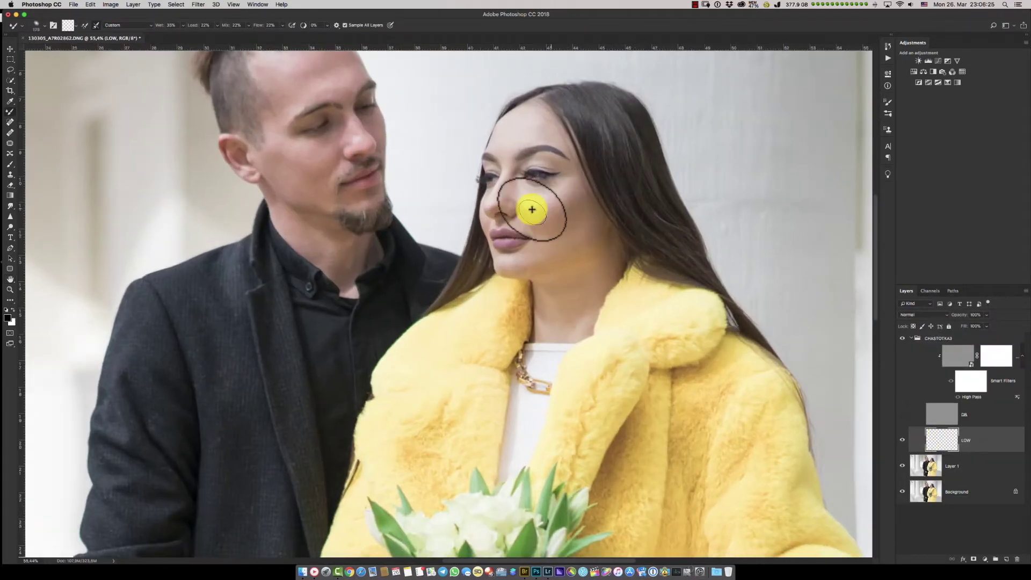
pyautogui.moveTo(531, 209); pyautogui.dragTo(519, 183)
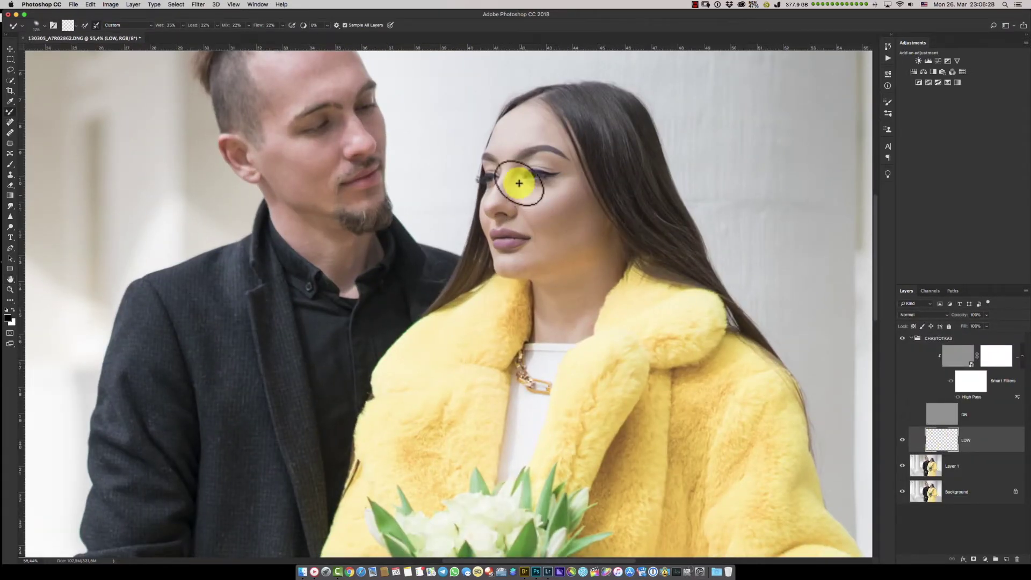
pyautogui.moveTo(521, 126)
pyautogui.mouseDown()
pyautogui.moveTo(571, 230)
pyautogui.moveTo(592, 230)
pyautogui.moveTo(522, 260)
pyautogui.moveTo(552, 330)
pyautogui.moveTo(601, 279)
pyautogui.moveTo(598, 235)
pyautogui.mouseUp()
pyautogui.moveTo(285, 156)
pyautogui.mouseDown()
pyautogui.moveTo(329, 138)
pyautogui.moveTo(313, 178)
pyautogui.moveTo(322, 256)
pyautogui.mouseUp()
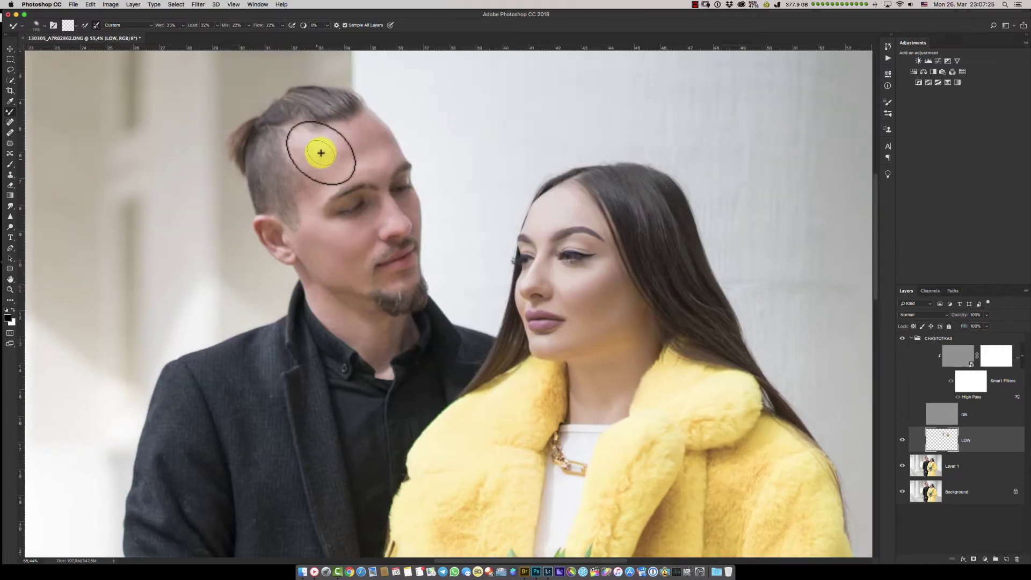
pyautogui.moveTo(321, 153); pyautogui.dragTo(374, 166)
pyautogui.press('[')
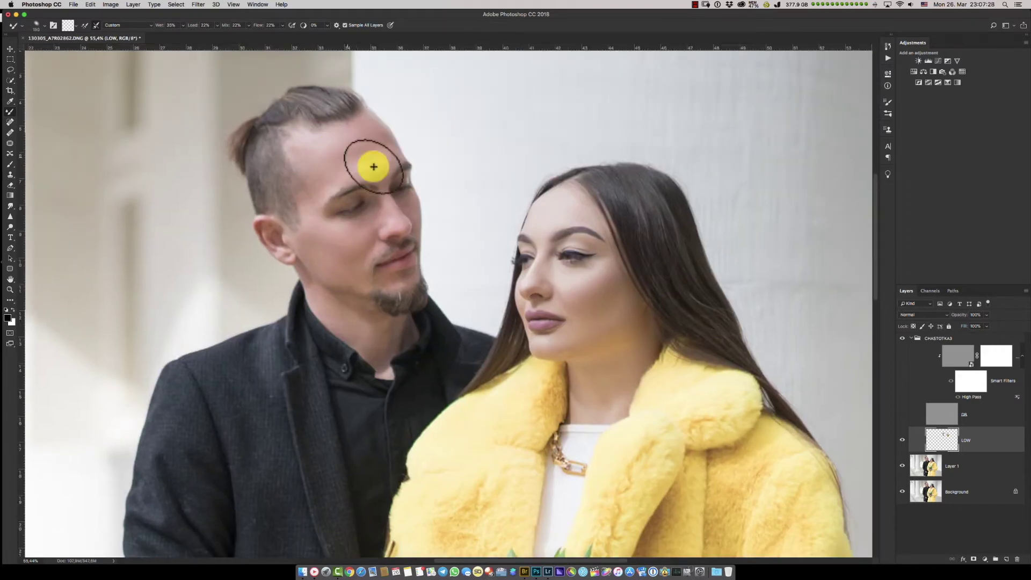
# Recheck the TEXTURE layer's High Pass settings, then fit the whole photo in view.
pyautogui.click(605, 305)
pyautogui.click(958, 355)
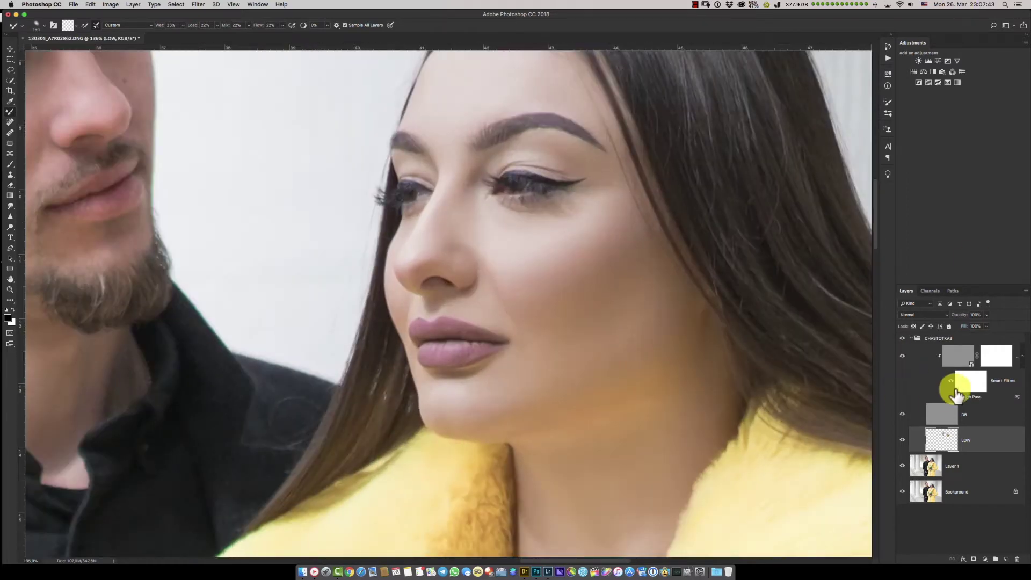
pyautogui.doubleClick(972, 397)
pyautogui.press('Return')
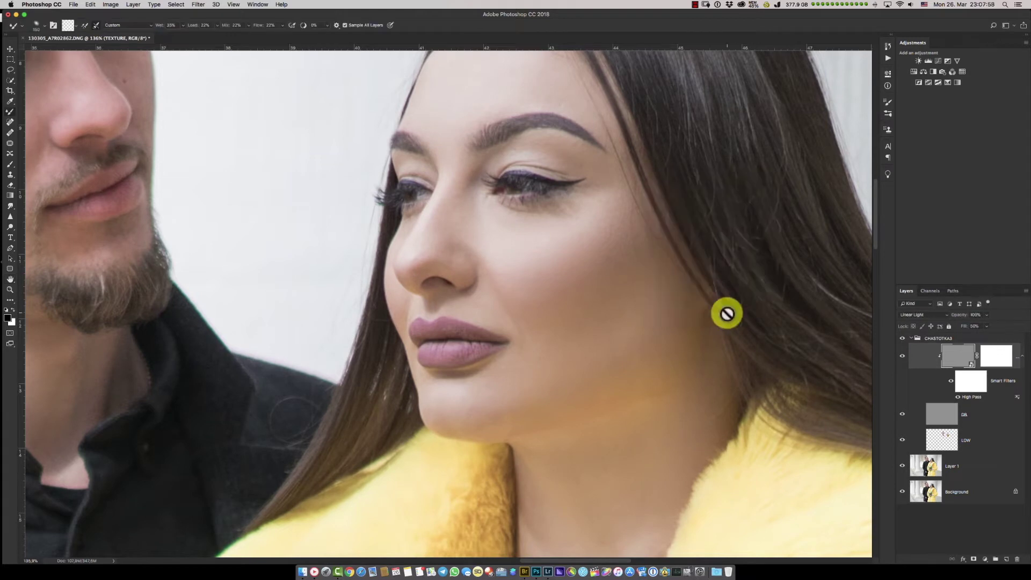
pyautogui.press('super+0')
# Delete the frequency-separation group and sharpen Layer 1 with Unsharp Mask, radius 1.3.
pyautogui.click(904, 340)
pyautogui.press('Delete')
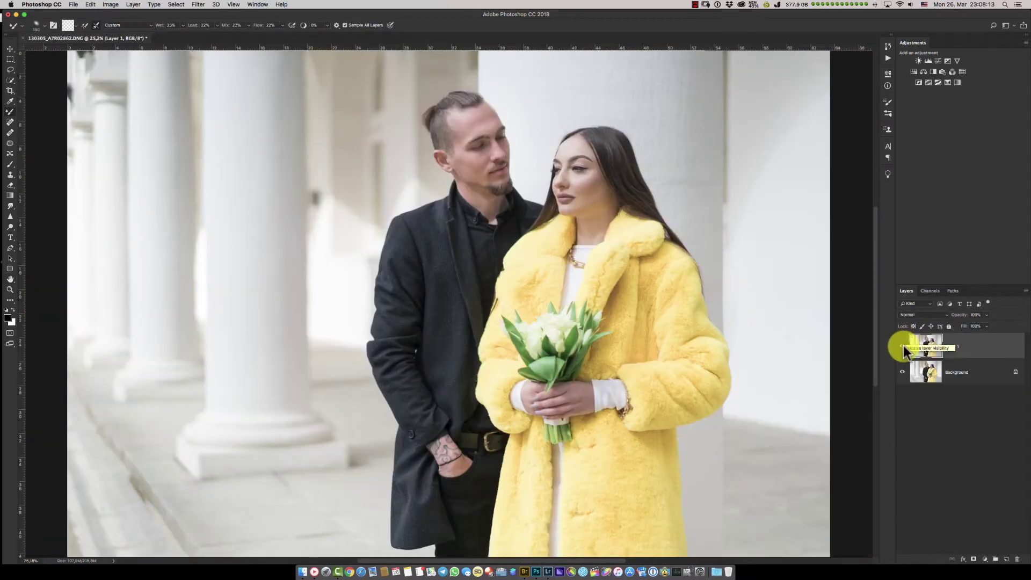
pyautogui.click(199, 4)
pyautogui.click(570, 309)
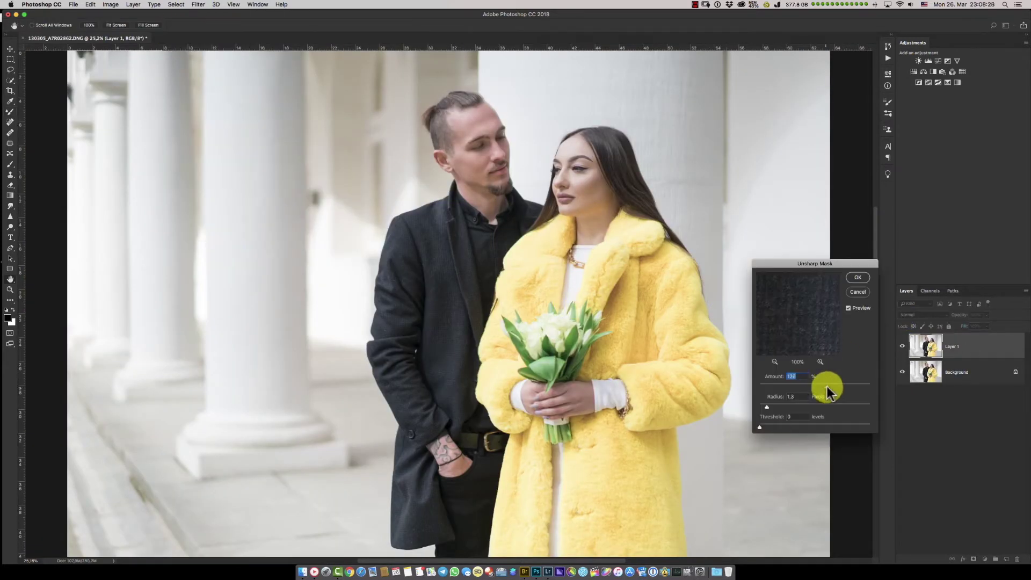
pyautogui.press('Return')
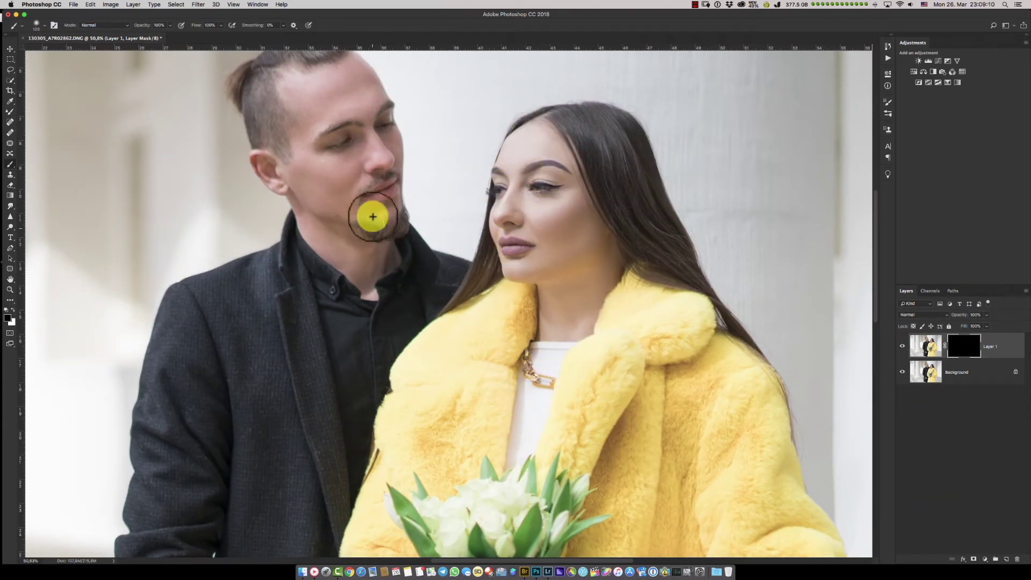
pyautogui.press('x')
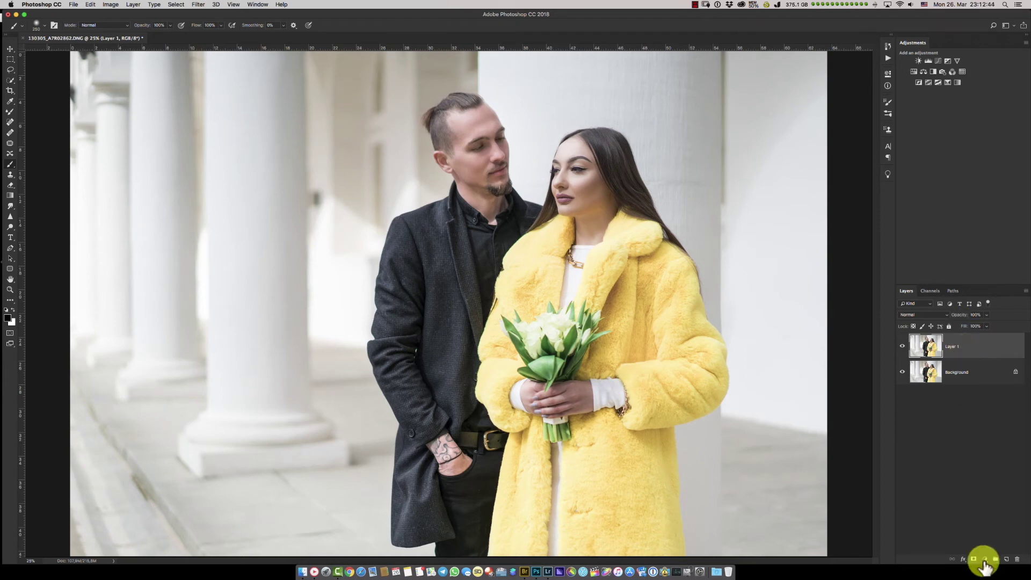
# Add a black Solid Color fill layer in Soft Light at 21% opacity.
pyautogui.click(984, 560)
pyautogui.click(978, 407)
pyautogui.click(994, 92)
pyautogui.click(923, 314)
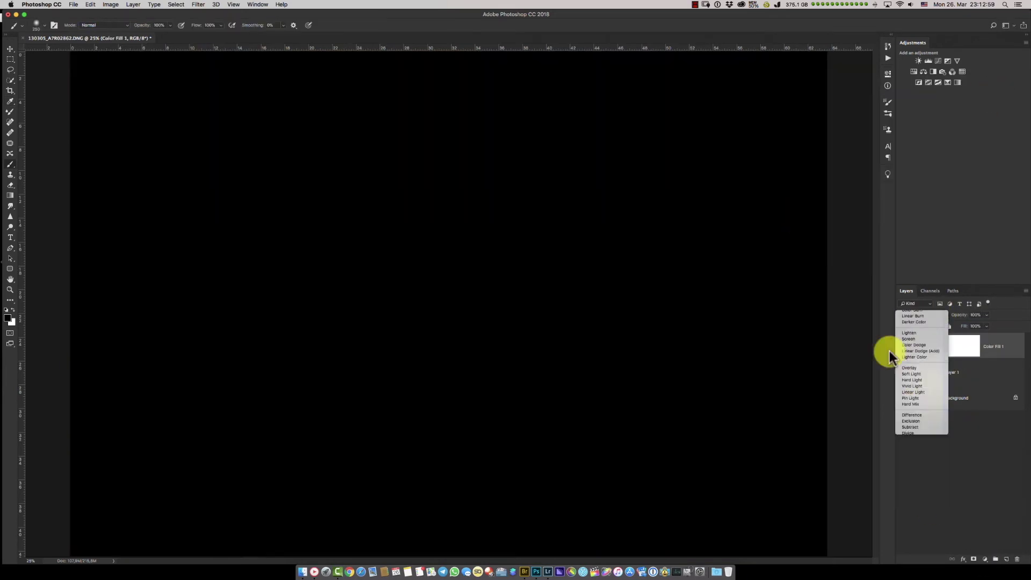
pyautogui.click(913, 400)
pyautogui.moveTo(986, 315); pyautogui.dragTo(959, 326)
# Add a low-opacity Soft Light Gradient Map layer and a Levels adjustment layer.
pyautogui.click(984, 560)
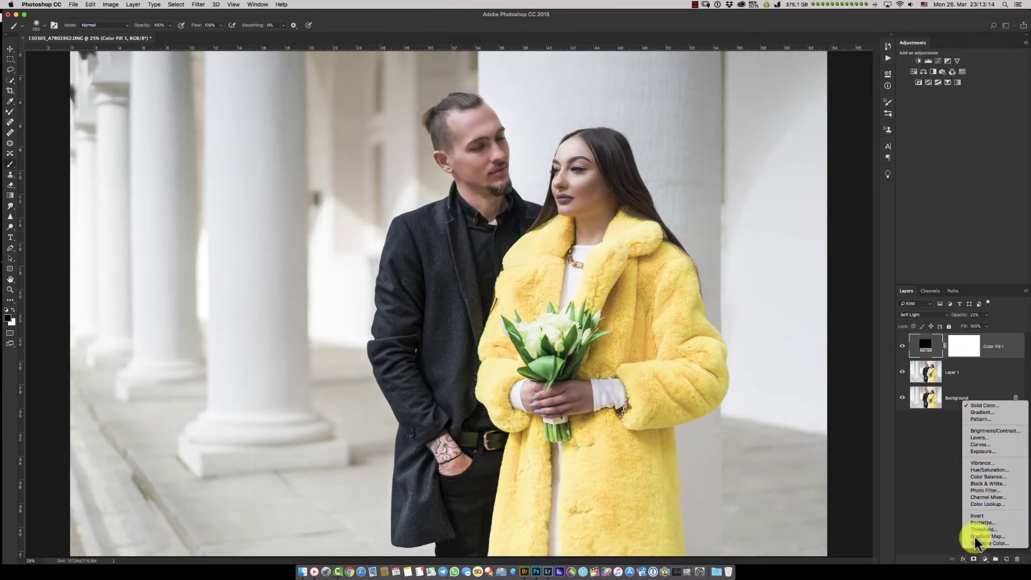
pyautogui.click(979, 539)
pyautogui.moveTo(817, 364); pyautogui.dragTo(887, 78)
pyautogui.moveTo(987, 315); pyautogui.dragTo(952, 325)
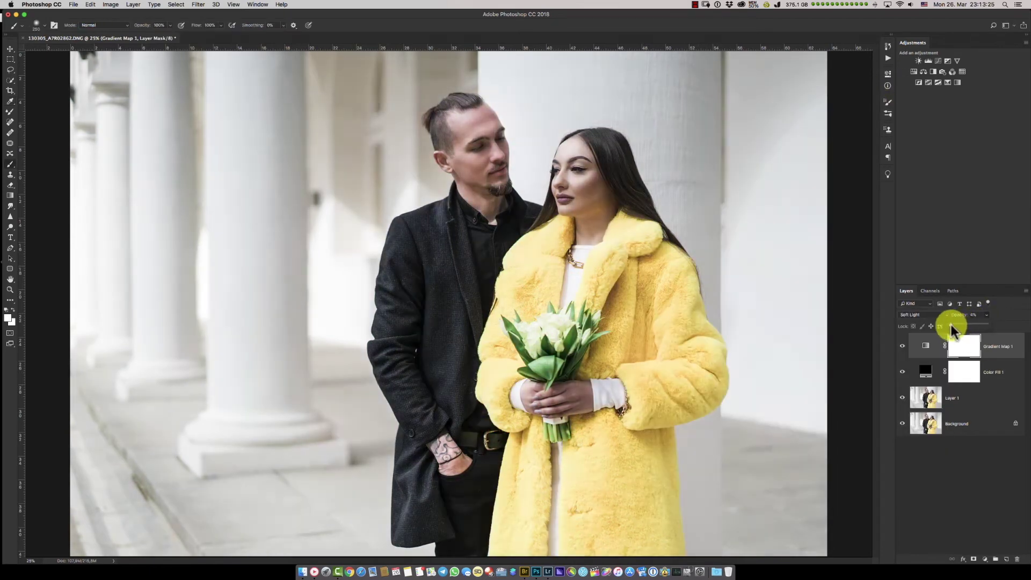
pyautogui.click(928, 60)
# Add a Curves layer and raise Levels 1's output black to fade the shadows.
pyautogui.click(938, 61)
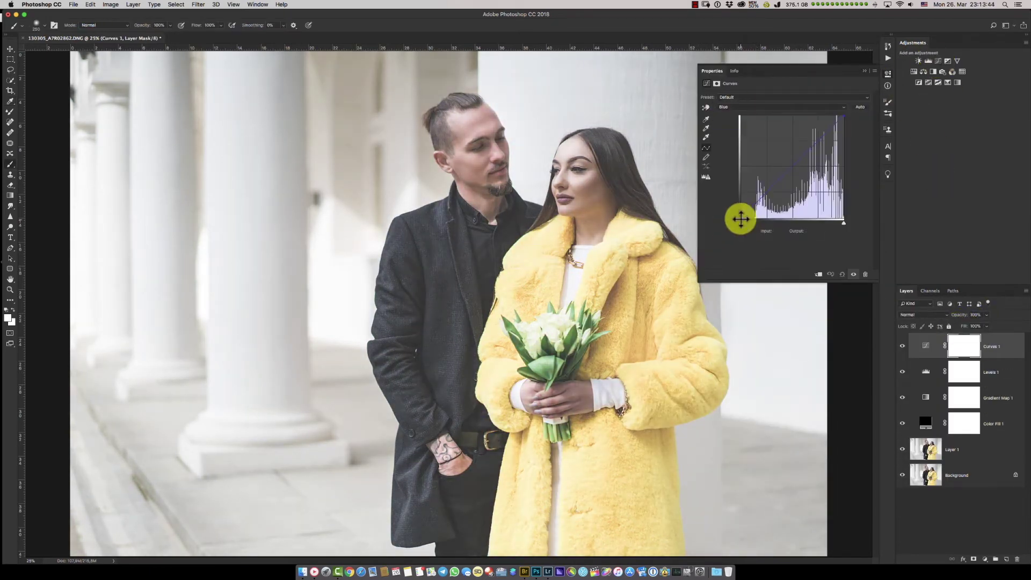
pyautogui.click(888, 74)
pyautogui.doubleClick(926, 371)
pyautogui.moveTo(739, 177); pyautogui.dragTo(749, 176)
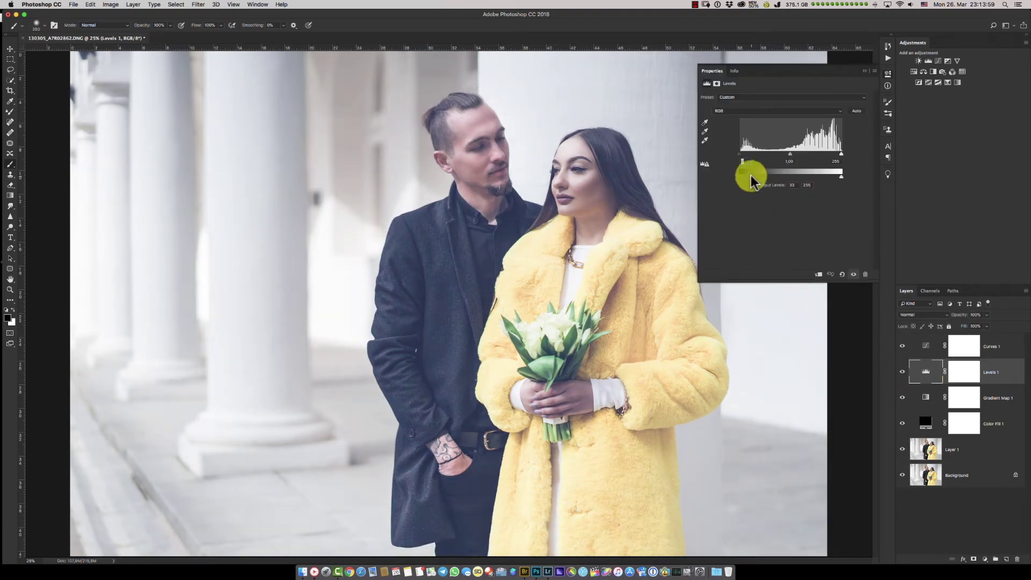
# Add a Selective Color layer shifting the Neutrals slightly toward yellow.
pyautogui.click(888, 74)
pyautogui.click(962, 71)
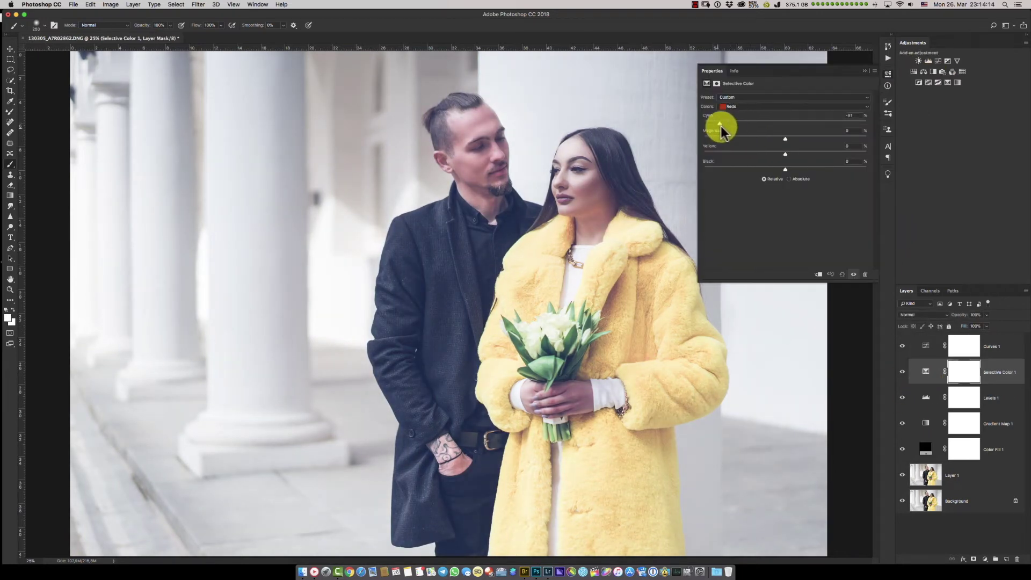
pyautogui.click(794, 107)
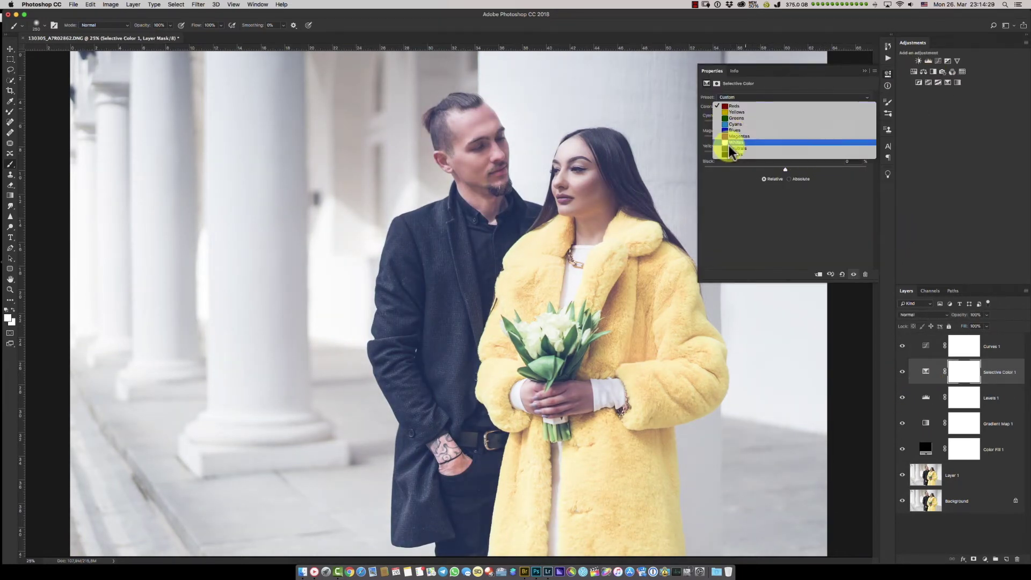
pyautogui.click(731, 152)
pyautogui.moveTo(785, 154); pyautogui.dragTo(790, 155)
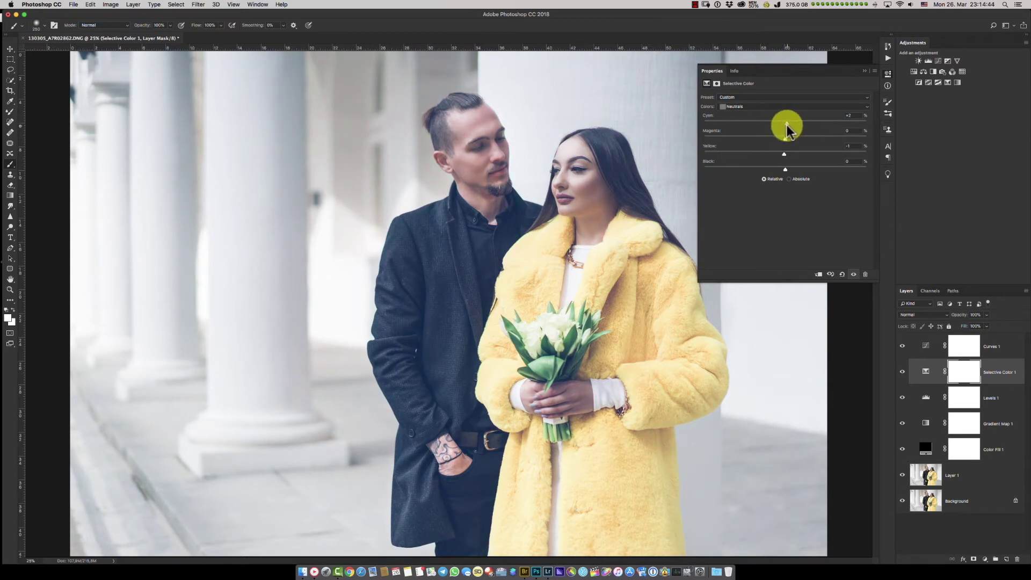
# Move Selective Color 1 above Curves 1 and raise the Blue channel's black point.
pyautogui.click(888, 73)
pyautogui.moveTo(909, 371); pyautogui.dragTo(897, 347)
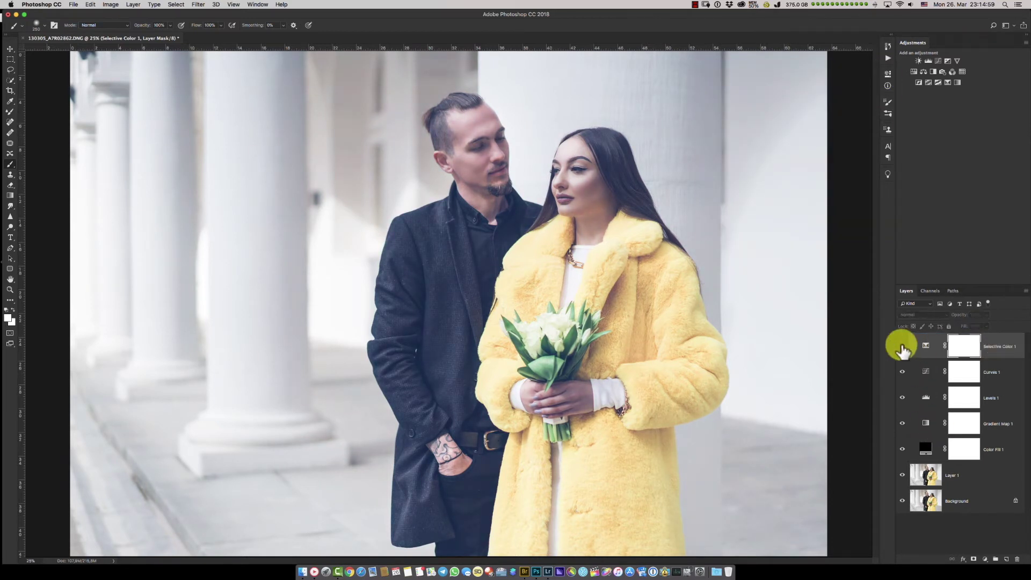
pyautogui.doubleClick(926, 371)
pyautogui.hotkey('alt', '5')
pyautogui.moveTo(740, 219); pyautogui.dragTo(739, 213)
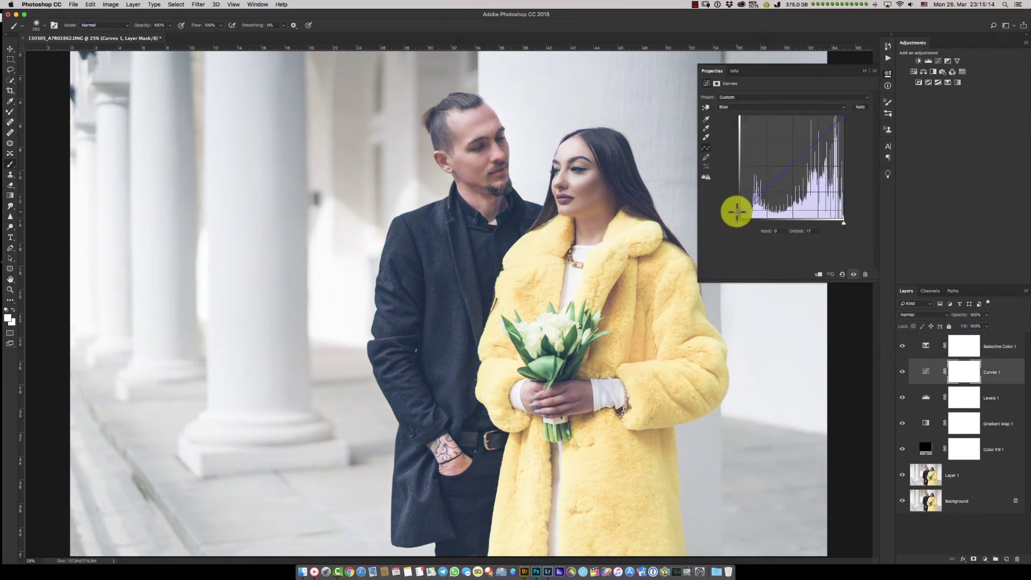
# Reduce cyan in the Yellows on Selective Color 1 to warm the yellow coat.
pyautogui.click(849, 333)
pyautogui.doubleClick(925, 345)
pyautogui.click(793, 106)
pyautogui.click(730, 69)
pyautogui.moveTo(785, 123); pyautogui.dragTo(758, 124)
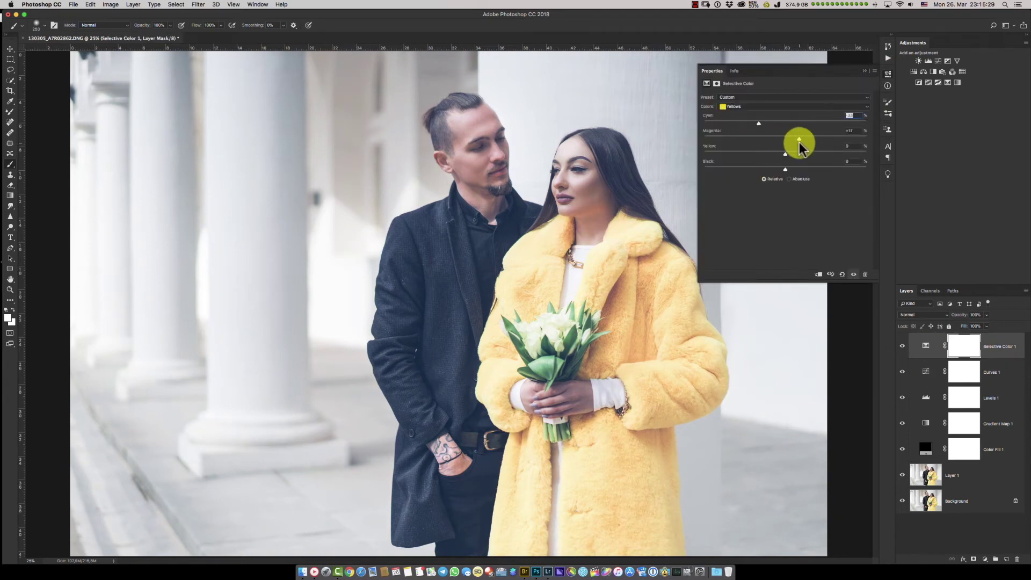
pyautogui.click(887, 74)
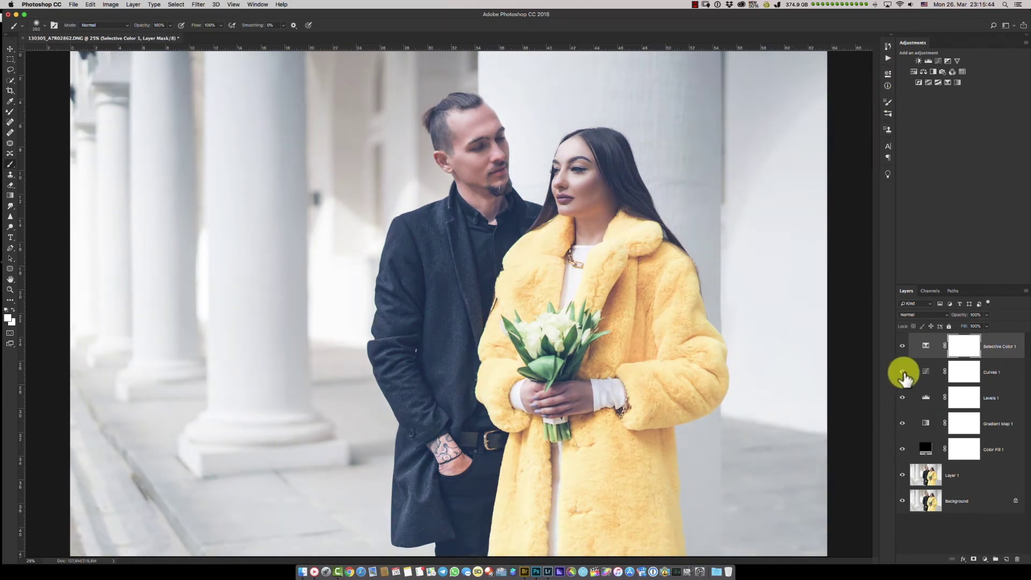
# Set Curves 1 to 71% opacity, group the five adjustments, and place the snow overlay.
pyautogui.click(925, 371)
pyautogui.moveTo(987, 314); pyautogui.dragTo(969, 322)
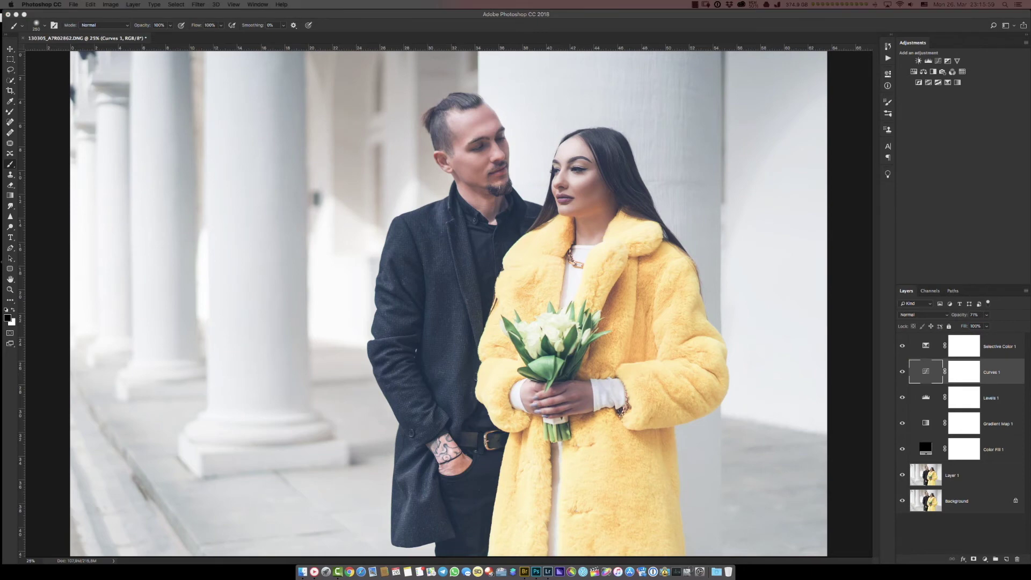
pyautogui.click(998, 347)
pyautogui.keyDown('shift'); pyautogui.click(996, 450); pyautogui.keyUp('shift')
pyautogui.hotkey('ctrl', 'g')
pyautogui.moveTo(904, 338)
pyautogui.mouseDown()
pyautogui.moveTo(388, 266)
pyautogui.moveTo(714, 258)
pyautogui.mouseUp()
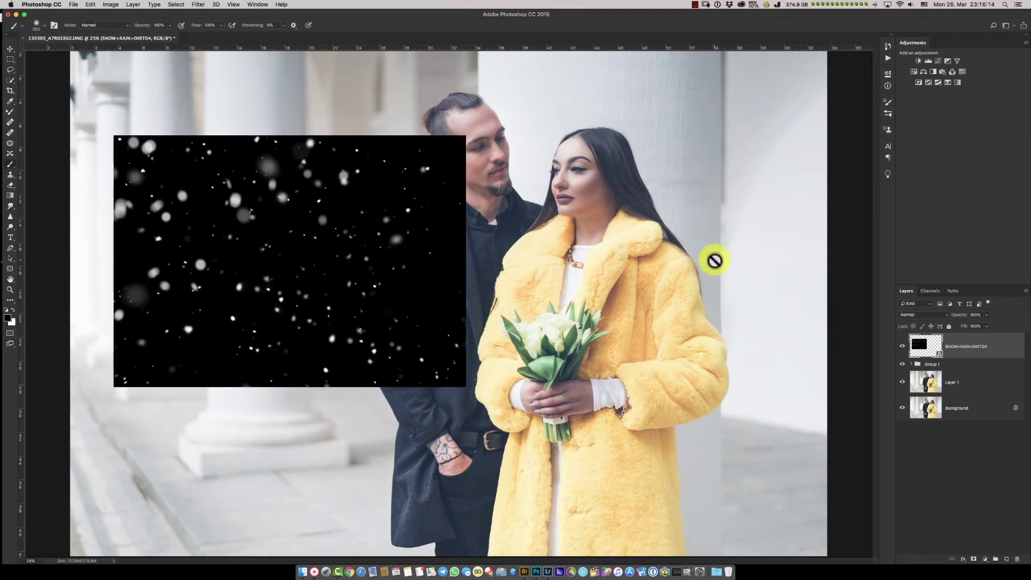
# Set the snow overlay to Screen blend and enlarge it to cover the photo.
pyautogui.press('Return')
pyautogui.click(919, 317)
pyautogui.click(912, 406)
pyautogui.hotkey('ctrl', '-')
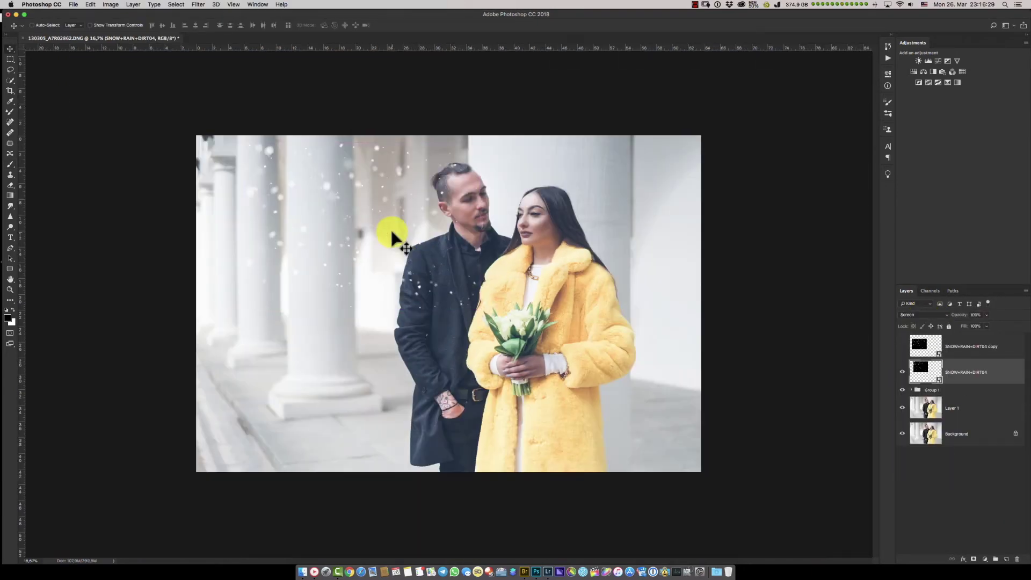
pyautogui.hotkey('ctrl', 't')
pyautogui.moveTo(610, 456); pyautogui.dragTo(702, 491)
pyautogui.press('Return')
# Make two more snow copies, rotating and flipping them across the lower-left and right.
pyautogui.click(902, 346)
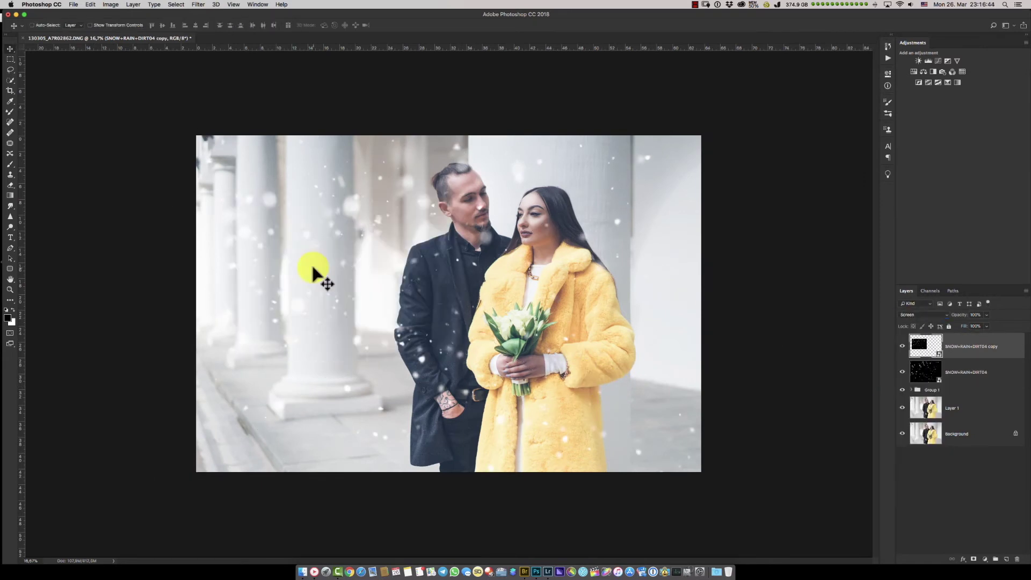
pyautogui.hotkey('ctrl', 'j')
pyautogui.hotkey('ctrl', 't')
pyautogui.moveTo(294, 467); pyautogui.dragTo(718, 207)
pyautogui.press('Return')
pyautogui.hotkey('ctrl', 'j')
pyautogui.hotkey('ctrl', 't')
pyautogui.moveTo(663, 455); pyautogui.dragTo(714, 397)
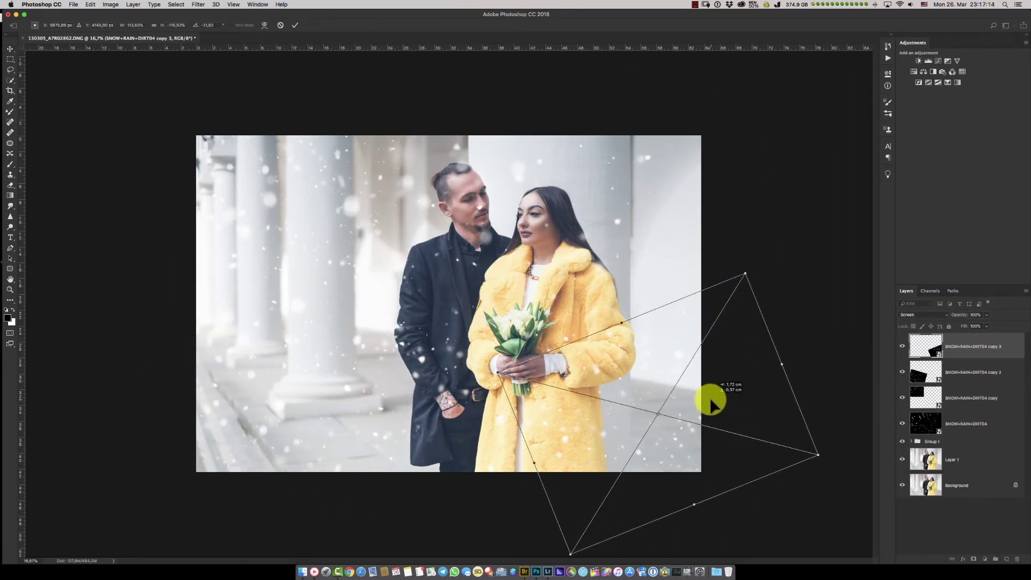
pyautogui.press('Return')
# Mask snow off both faces on the original snow layer and group the copies into Group 2.
pyautogui.keyDown('alt'); pyautogui.click(902, 442); pyautogui.keyUp('alt')
pyautogui.rightClick(920, 356)
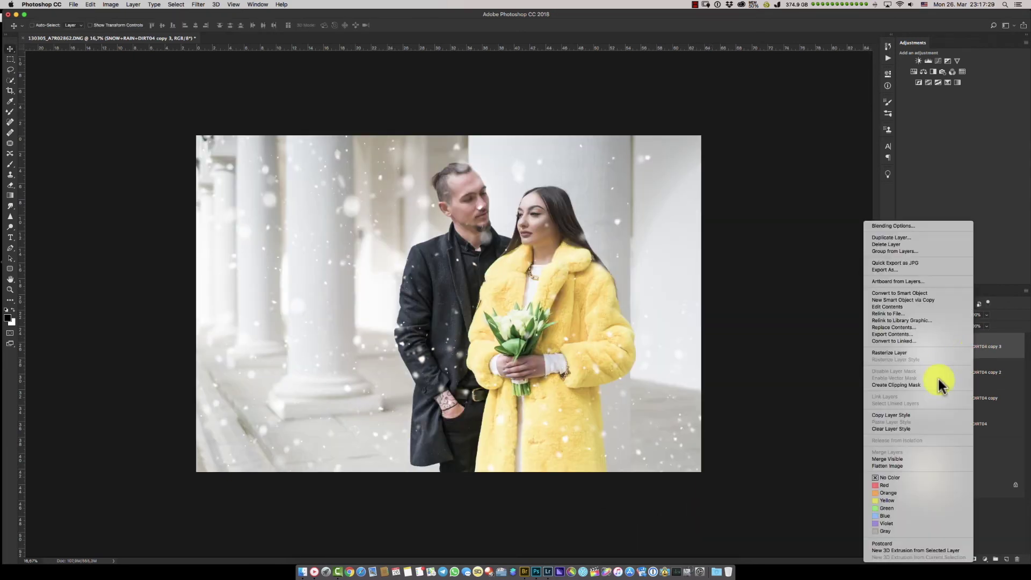
pyautogui.click(906, 363)
pyautogui.click(925, 424)
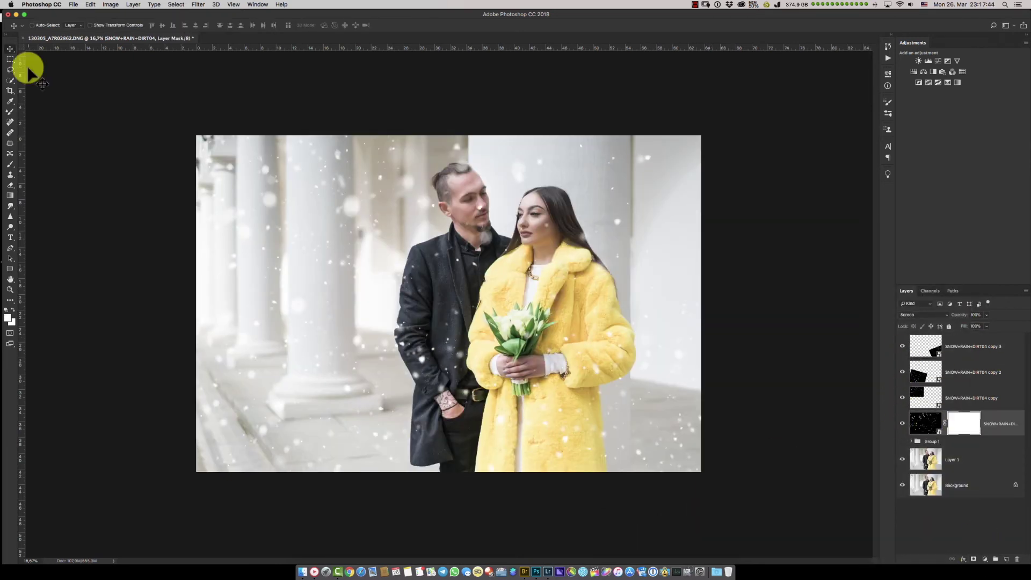
pyautogui.press('b')
pyautogui.moveTo(484, 236); pyautogui.dragTo(462, 173)
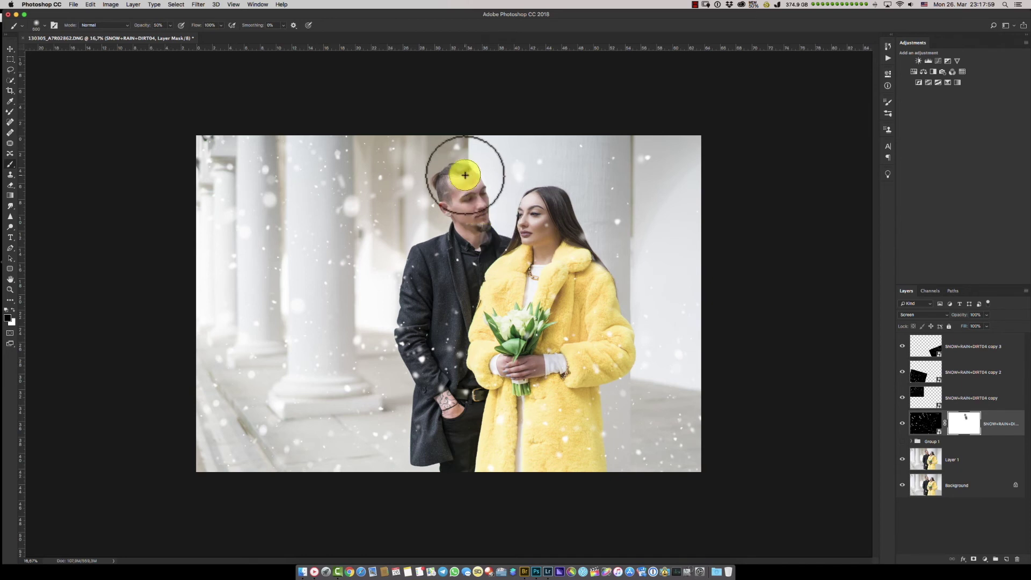
pyautogui.moveTo(529, 215); pyautogui.dragTo(536, 230)
pyautogui.keyDown('shift'); pyautogui.click(999, 346); pyautogui.keyUp('shift')
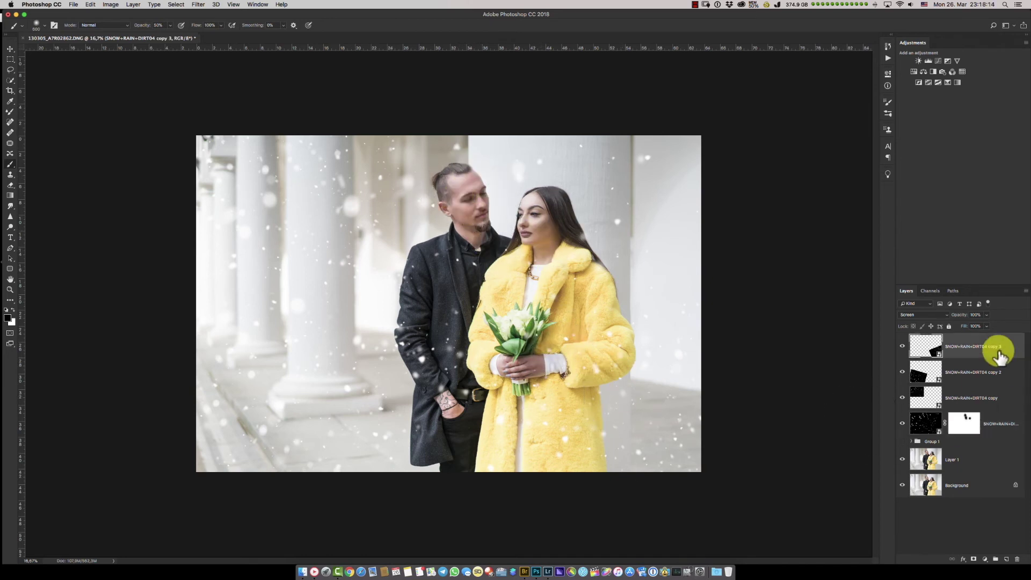
pyautogui.press('super+g')
# Rotate snow copy 4 about -85° and mask out snow near the woman's shoulder.
pyautogui.click(911, 339)
pyautogui.click(935, 357)
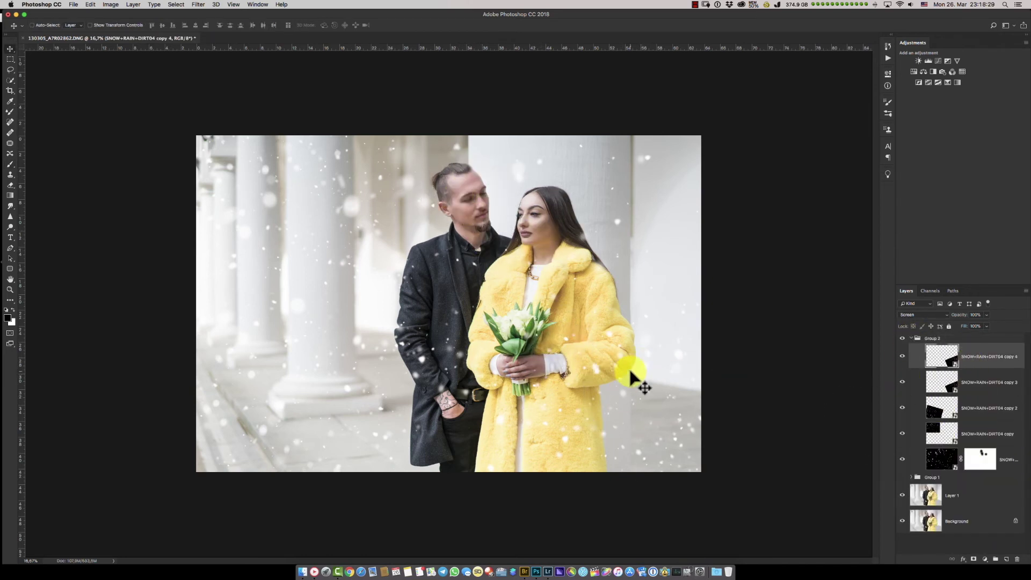
pyautogui.press('super+t')
pyautogui.moveTo(591, 328)
pyautogui.mouseDown()
pyautogui.moveTo(749, 273)
pyautogui.moveTo(766, 315)
pyautogui.mouseUp()
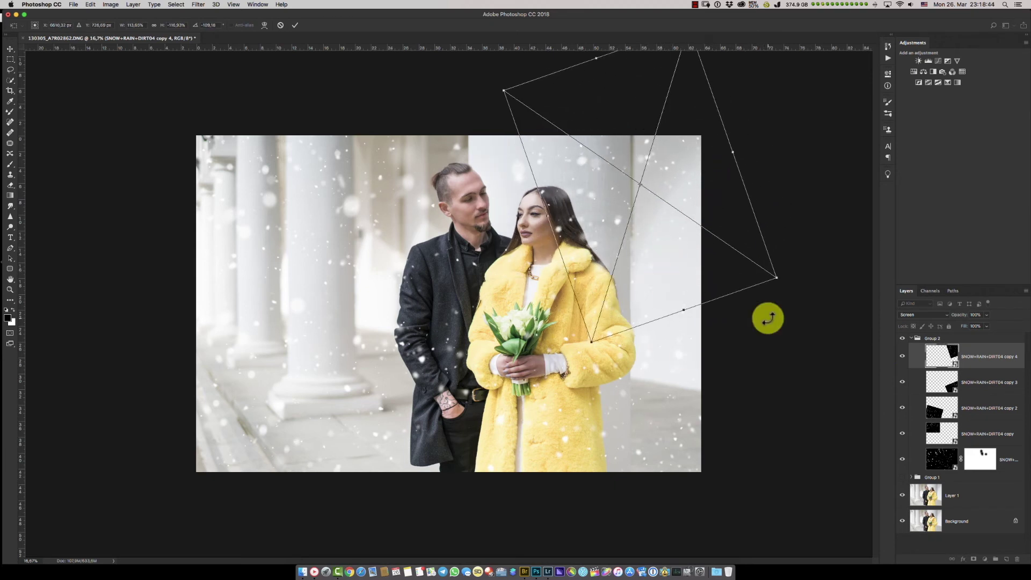
pyautogui.press('Return')
pyautogui.click(973, 559)
pyautogui.press('b')
pyautogui.click(534, 204)
pyautogui.click(603, 269)
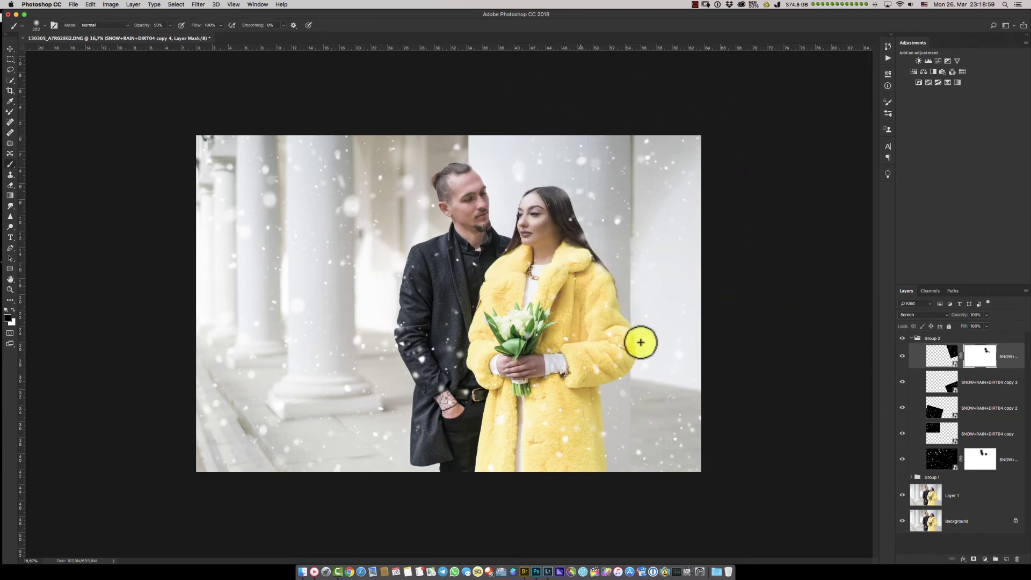
pyautogui.click(975, 462)
# Add a Camera Raw radial filter on Layer 1, darkening the edges to exposure -1.15.
pyautogui.click(913, 339)
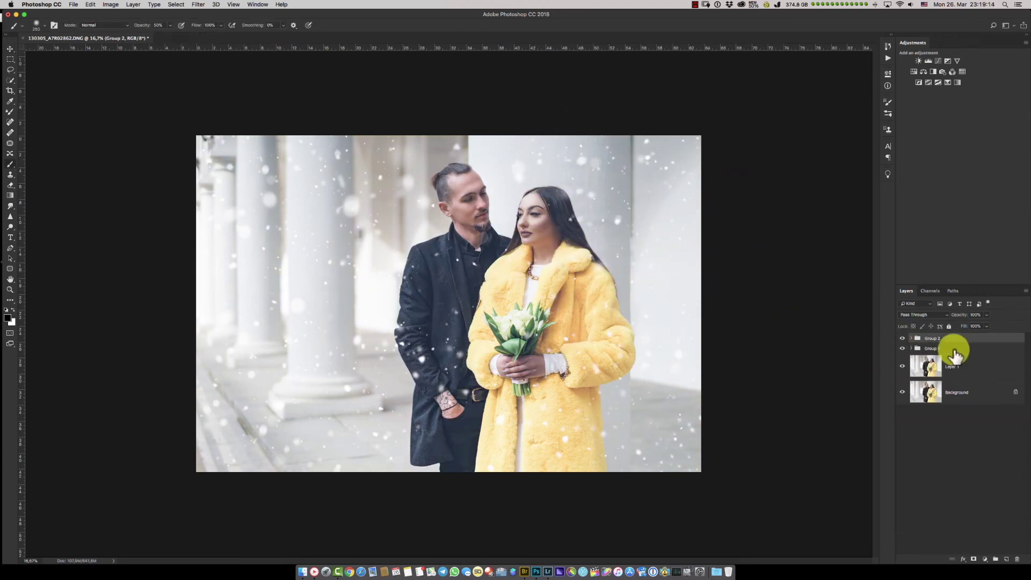
pyautogui.doubleClick(942, 366)
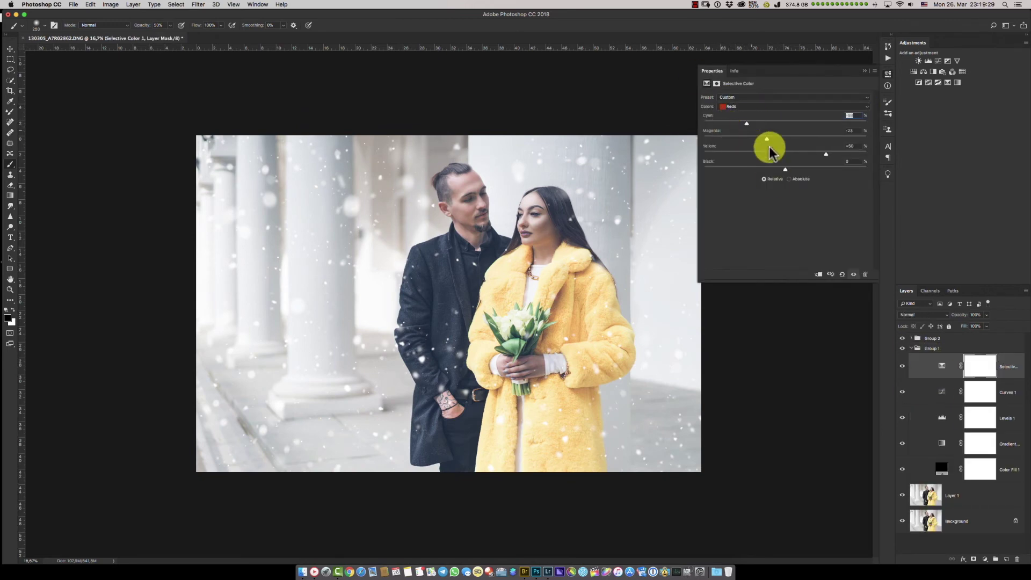
pyautogui.click(911, 348)
pyautogui.click(934, 367)
pyautogui.click(198, 4)
pyautogui.click(220, 65)
pyautogui.click(173, 31)
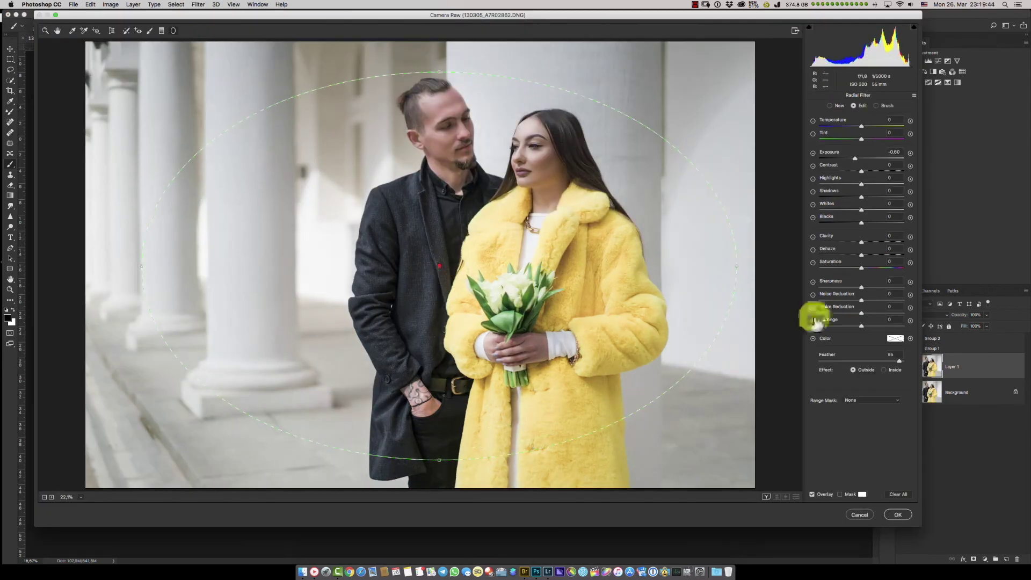
pyautogui.moveTo(564, 261); pyautogui.dragTo(574, 234)
pyautogui.moveTo(854, 158); pyautogui.dragTo(849, 157)
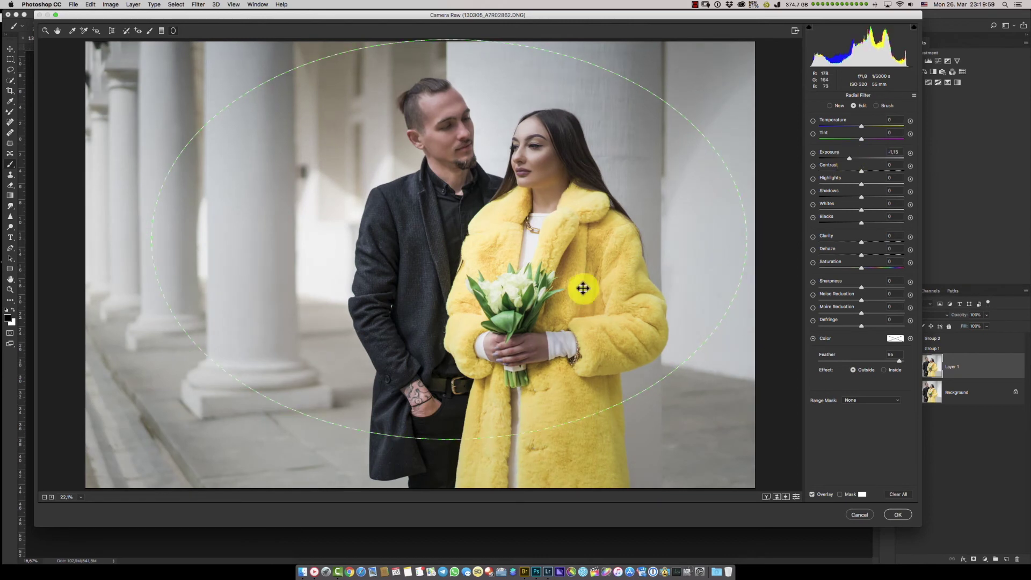
pyautogui.click(898, 514)
# Mask Layer 1 and brush the vignette away from around the couple.
pyautogui.click(11, 59)
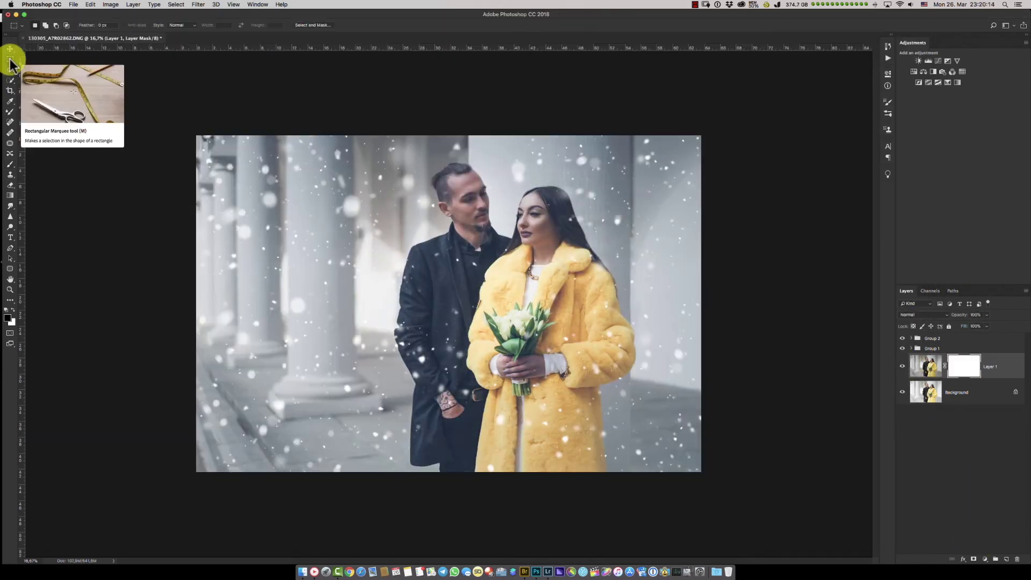
pyautogui.press('b')
pyautogui.click(524, 241)
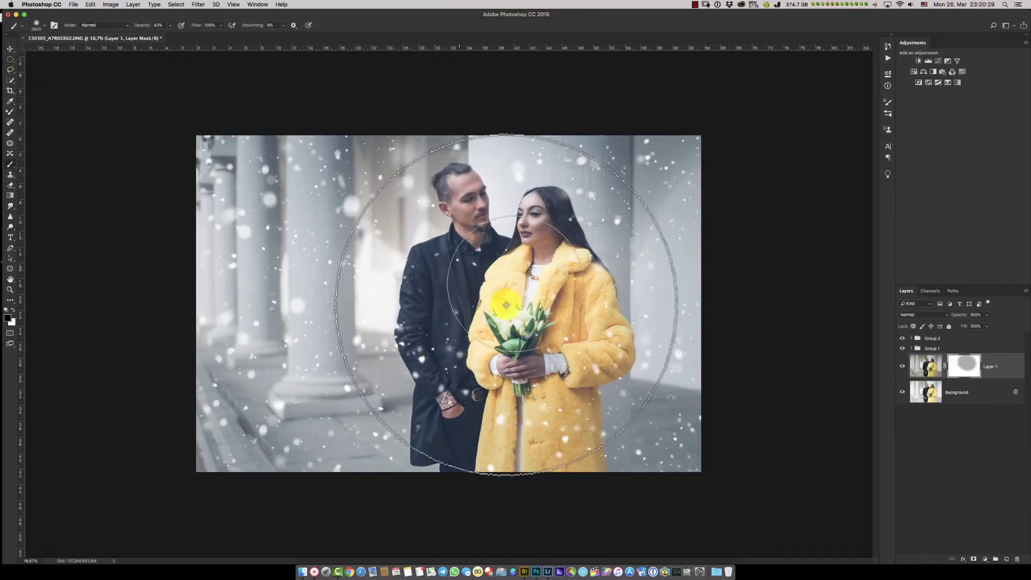
pyautogui.moveTo(538, 350); pyautogui.dragTo(546, 322)
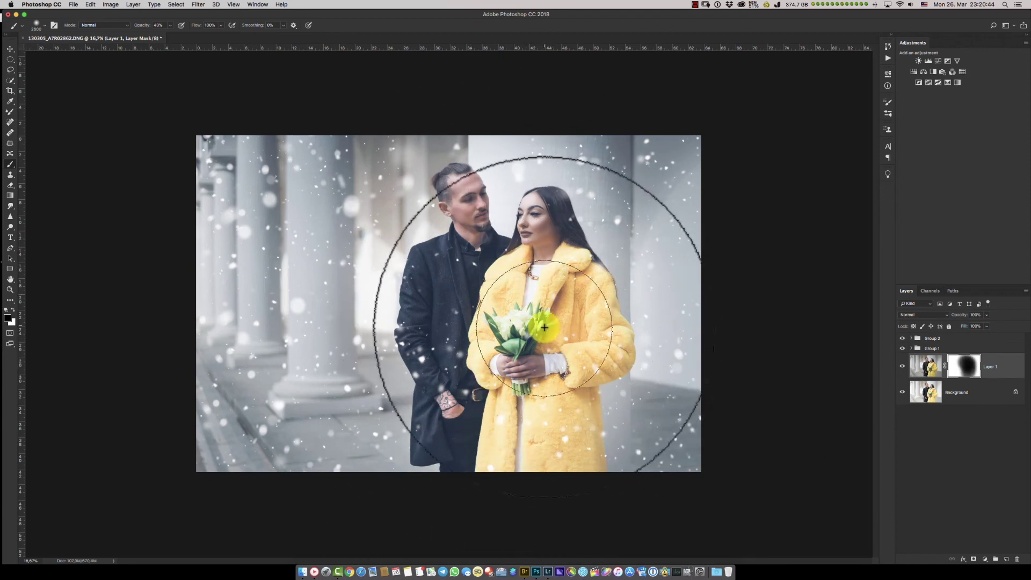
pyautogui.click(897, 338)
pyautogui.hotkey('ctrl', '-')
pyautogui.hotkey('ctrl', '-')
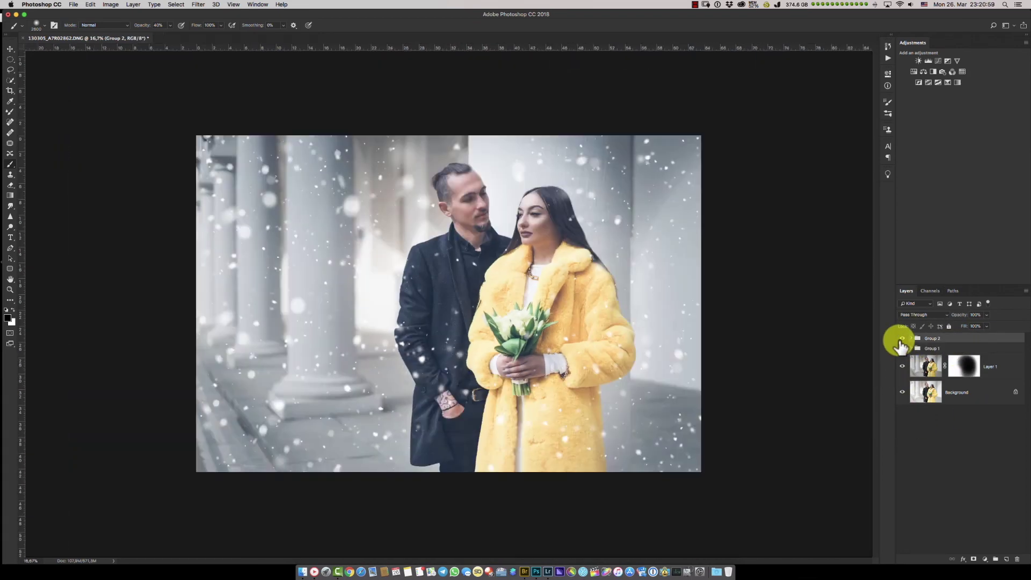
# Stamp visible into Layer 2 and boost it in Camera Raw with Shadows +13 and Clarity +42.
pyautogui.hotkey('ctrl', 'alt', 'shift', 'e')
pyautogui.hotkey('ctrl', 'shift', 'a')
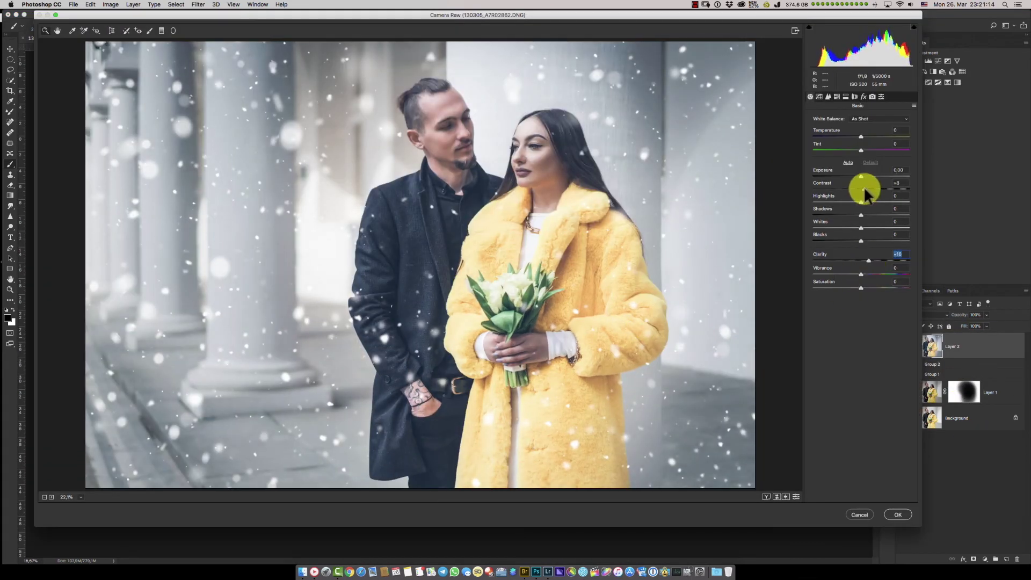
pyautogui.moveTo(867, 213); pyautogui.dragTo(867, 214)
pyautogui.moveTo(868, 260); pyautogui.dragTo(881, 259)
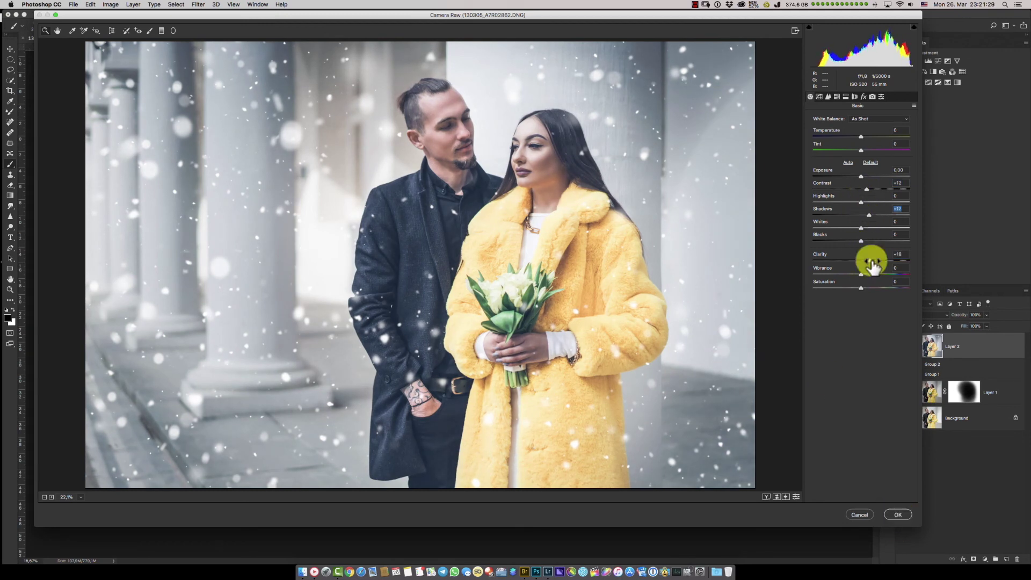
pyautogui.press('Return')
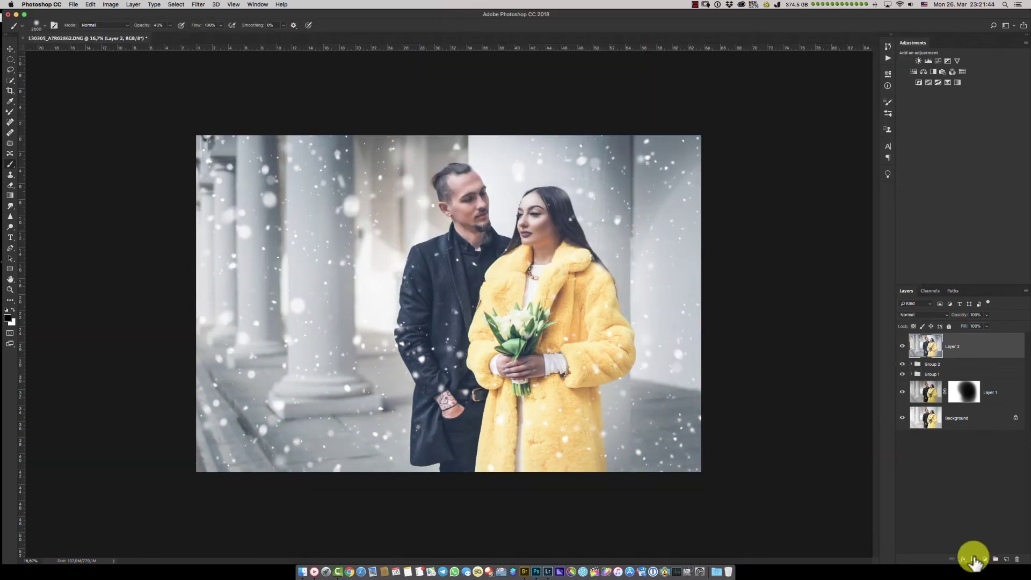
# Paint Layer 2's mask to reveal the clarity boost over the man's face.
pyautogui.moveTo(423, 342); pyautogui.dragTo(438, 300)
pyautogui.press('0')
pyautogui.press('[')
pyautogui.press('[')
pyautogui.press('[')
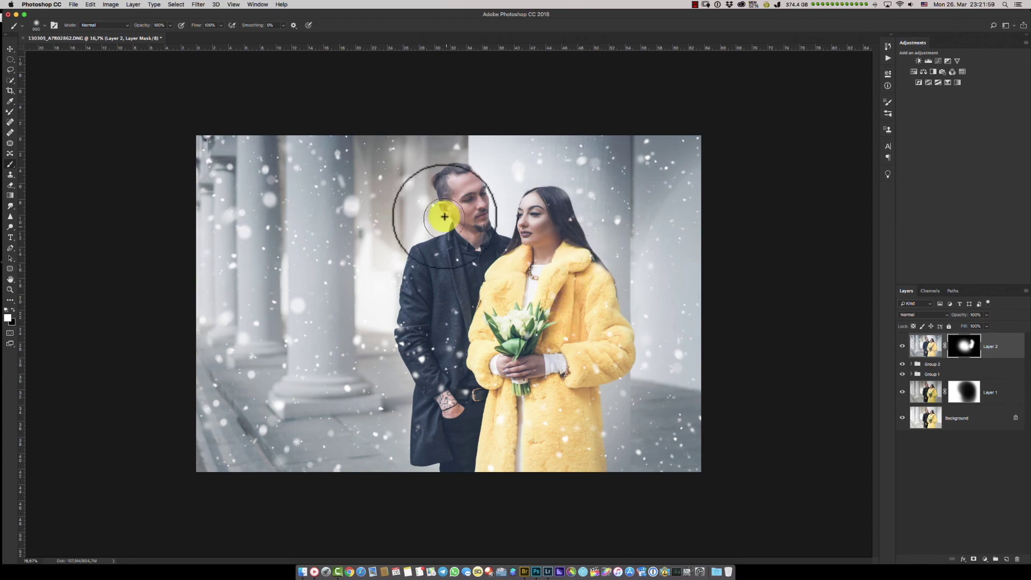